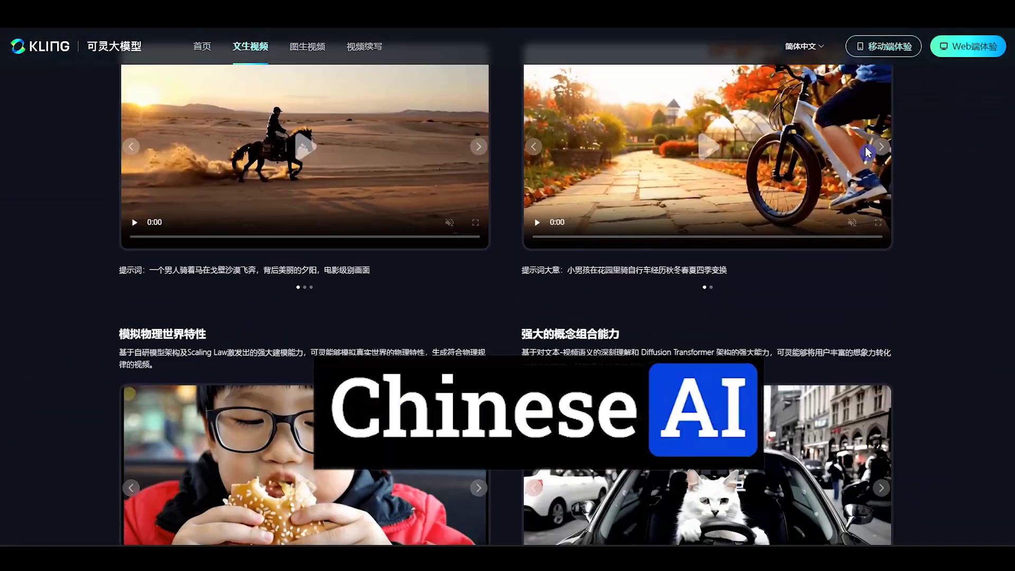
{"action": "scroll", "coordinate": [867, 152], "scroll_direction": "down", "scroll_amount": 10}
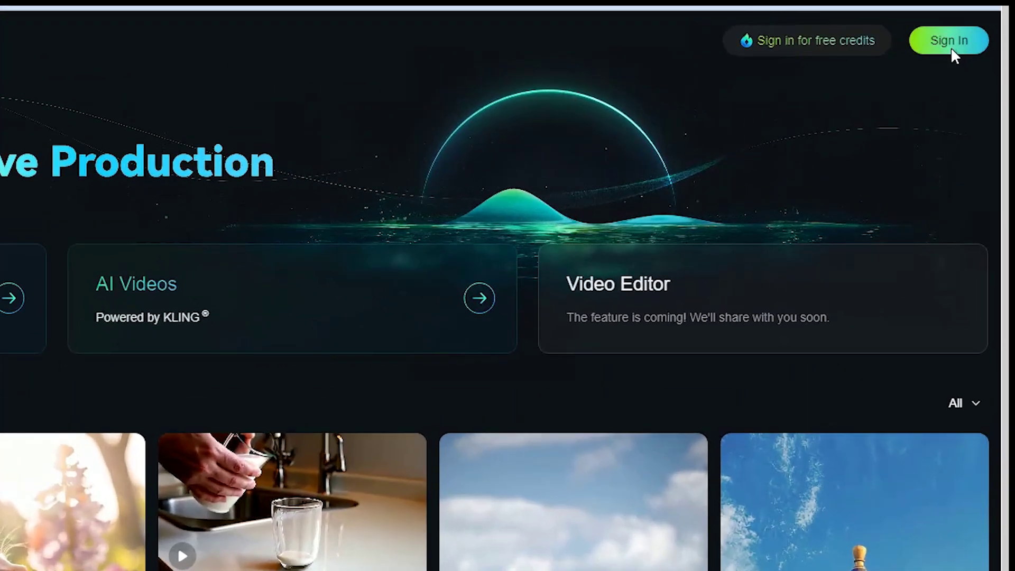
- Register a free Kling AI account with email and password, passing the slider puzzle and verification
{"action": "left_click", "coordinate": [950, 46]}
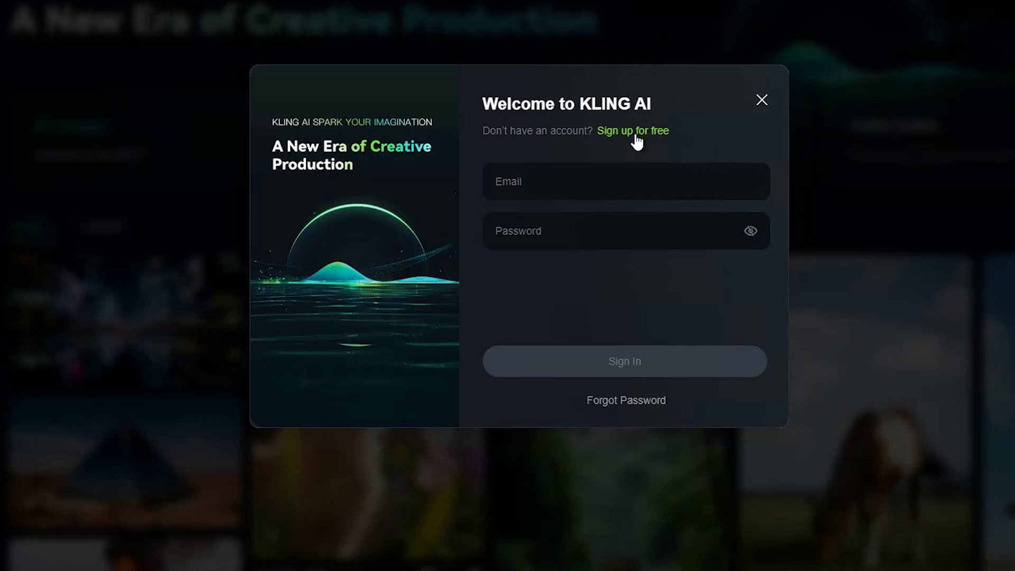
{"action": "left_click", "coordinate": [637, 133]}
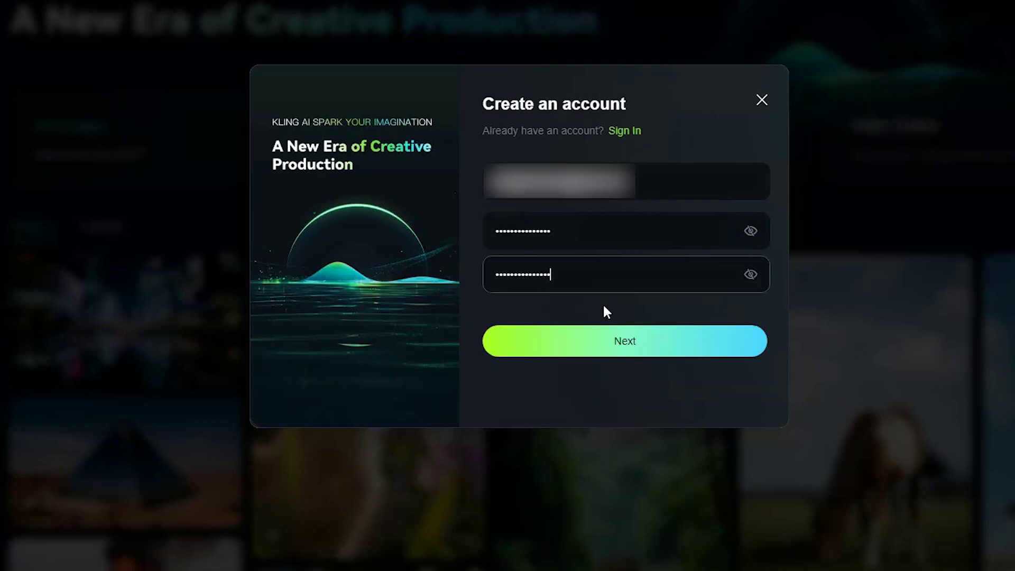
{"action": "left_click", "coordinate": [634, 346]}
{"action": "left_click_drag", "start_coordinate": [416, 348], "coordinate": [593, 349]}
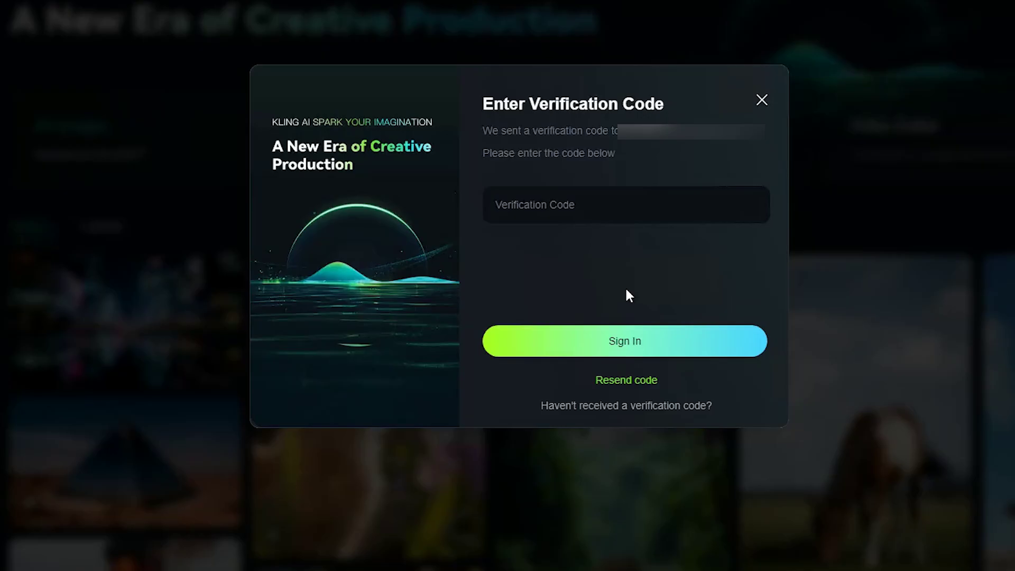
{"action": "left_click", "coordinate": [567, 204]}
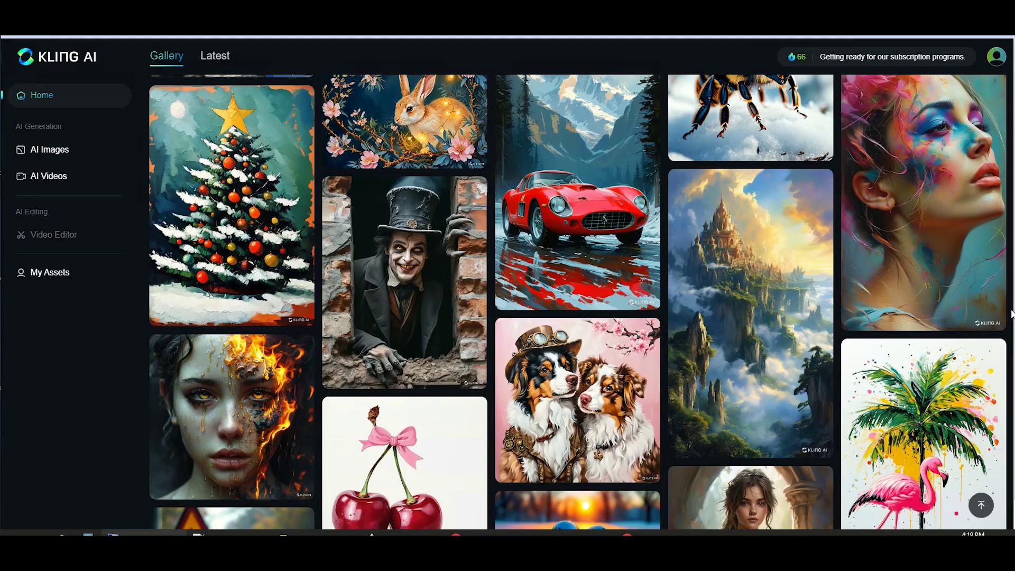
{"action": "scroll", "coordinate": [1011, 314], "scroll_direction": "up", "scroll_amount": 10}
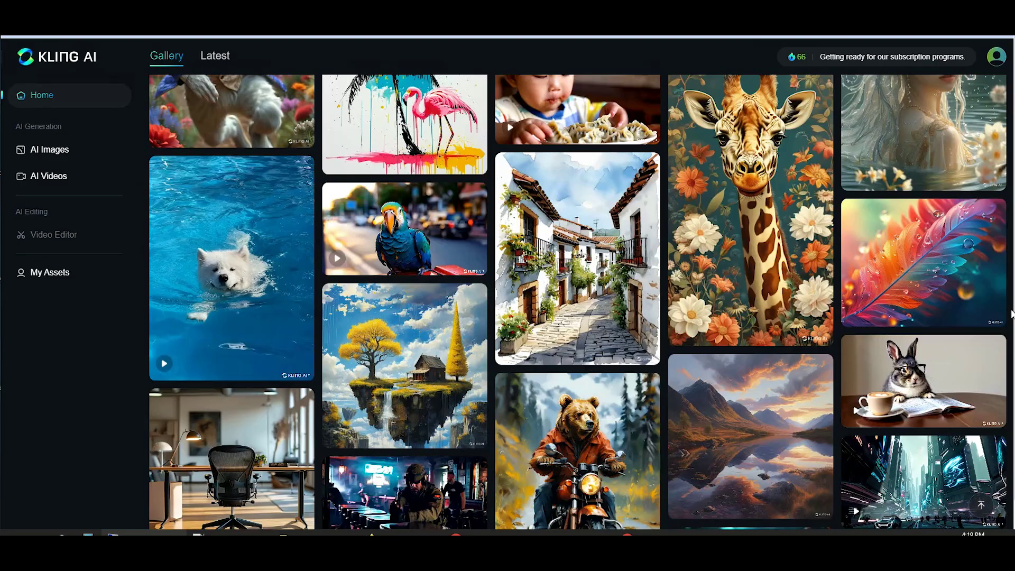
{"action": "scroll", "coordinate": [1011, 314], "scroll_direction": "up", "scroll_amount": 15}
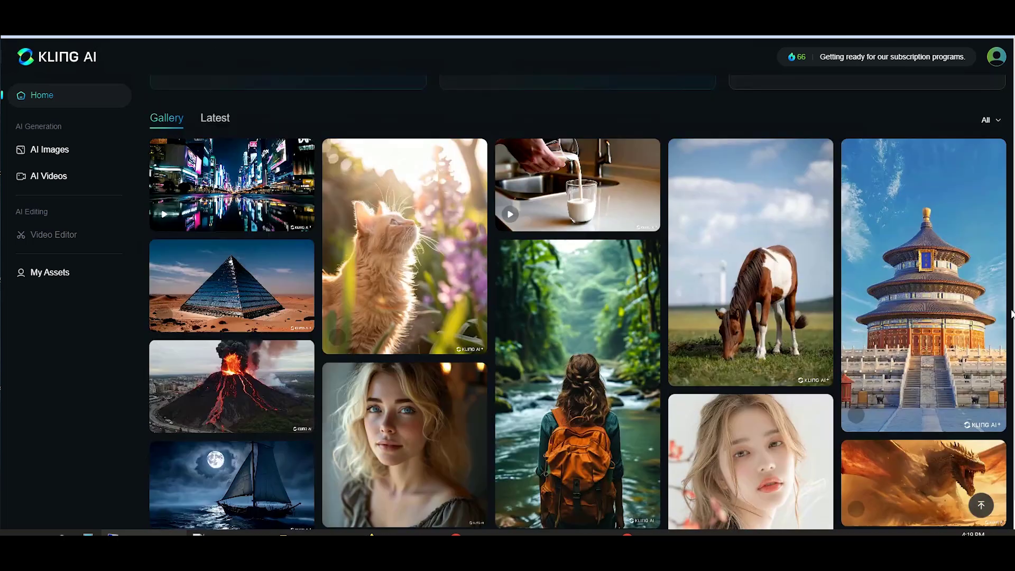
{"action": "scroll", "coordinate": [1011, 314], "scroll_direction": "down", "scroll_amount": 2}
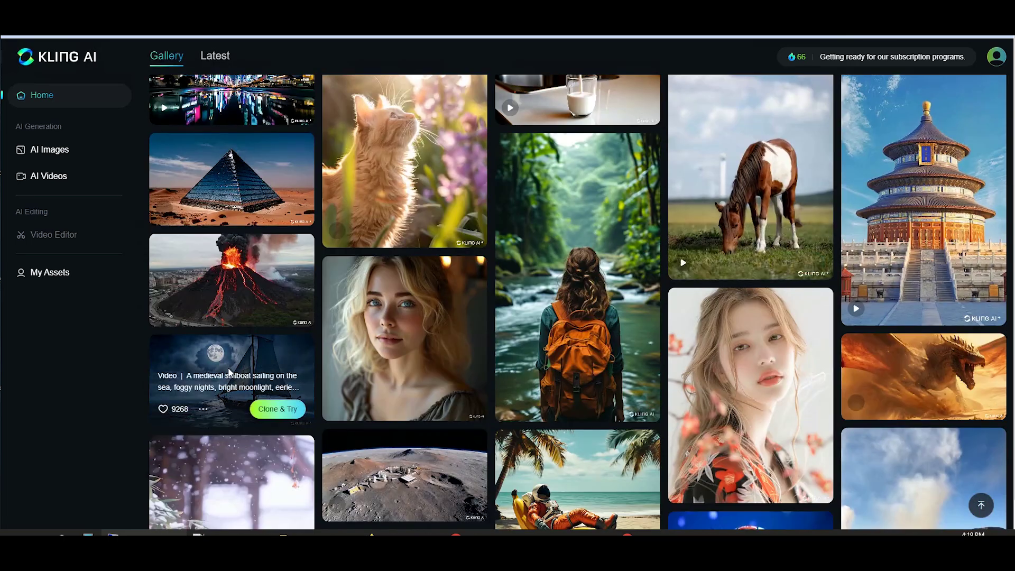
{"action": "left_click", "coordinate": [228, 370]}
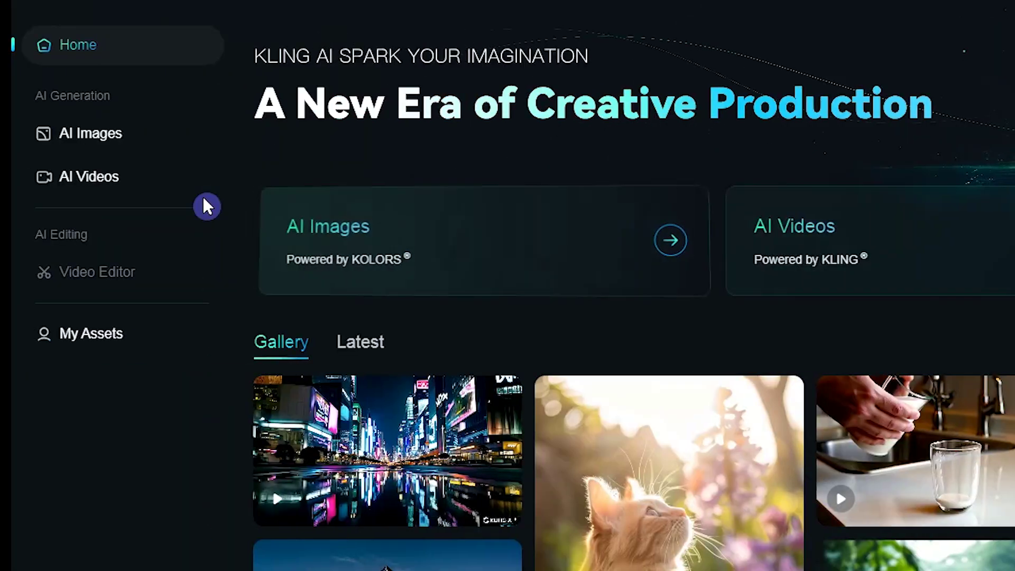
- Open Text to Video under AI Videos and fill the prompt with the panda-plays-guitar-by-the-lake hint
{"action": "left_click", "coordinate": [144, 173]}
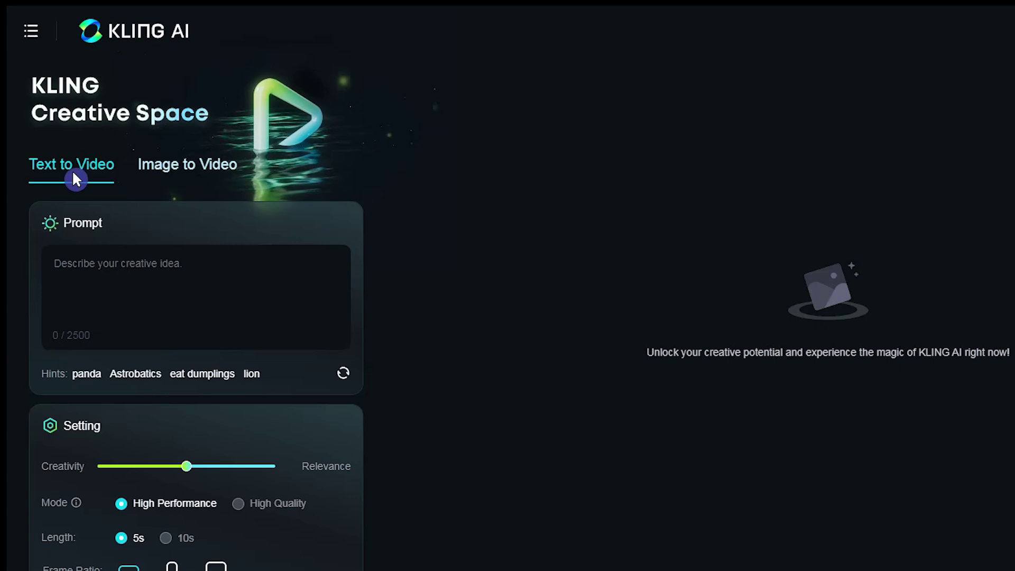
{"action": "left_click", "coordinate": [184, 173]}
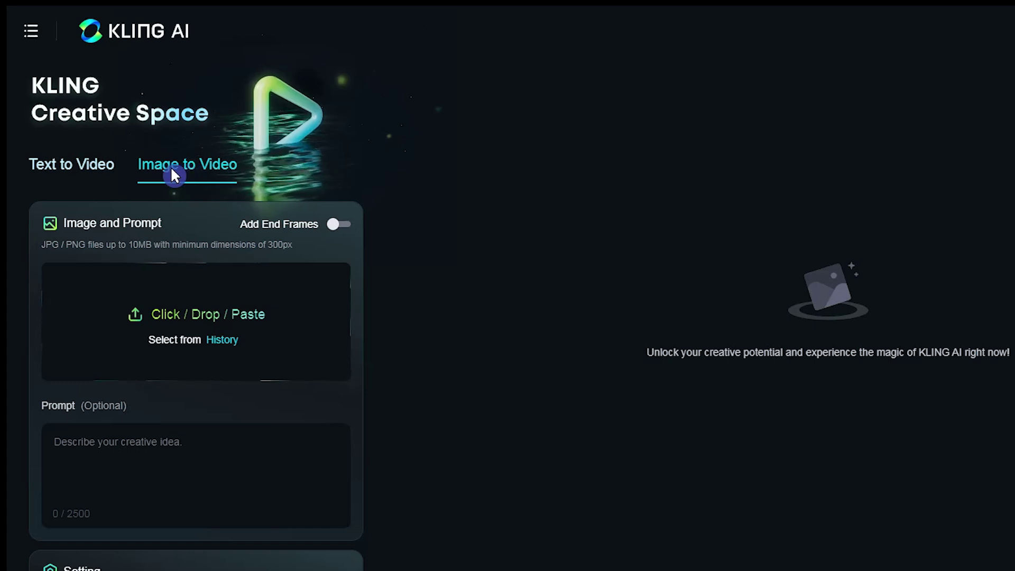
{"action": "left_click", "coordinate": [56, 166]}
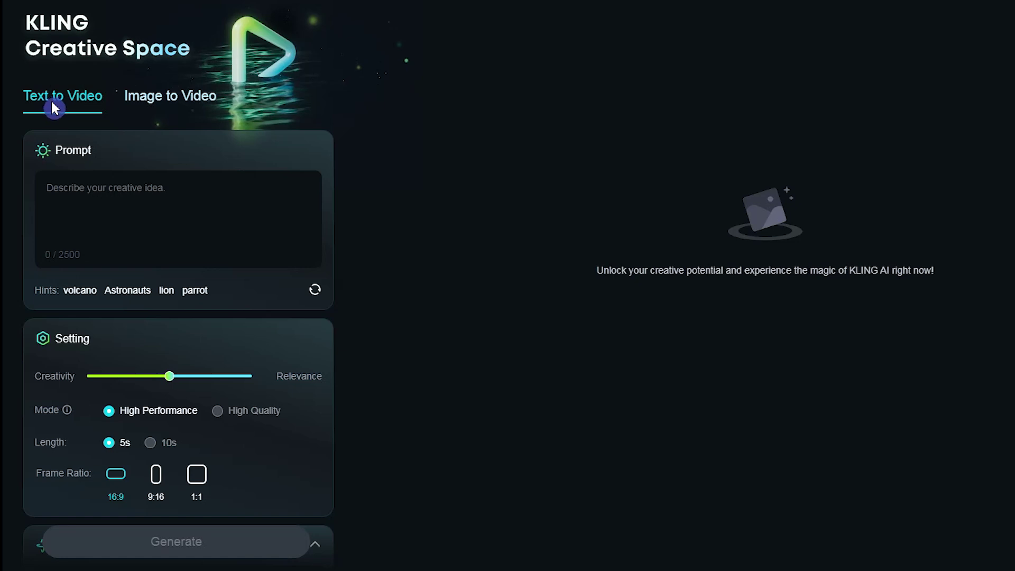
{"action": "left_click", "coordinate": [189, 184]}
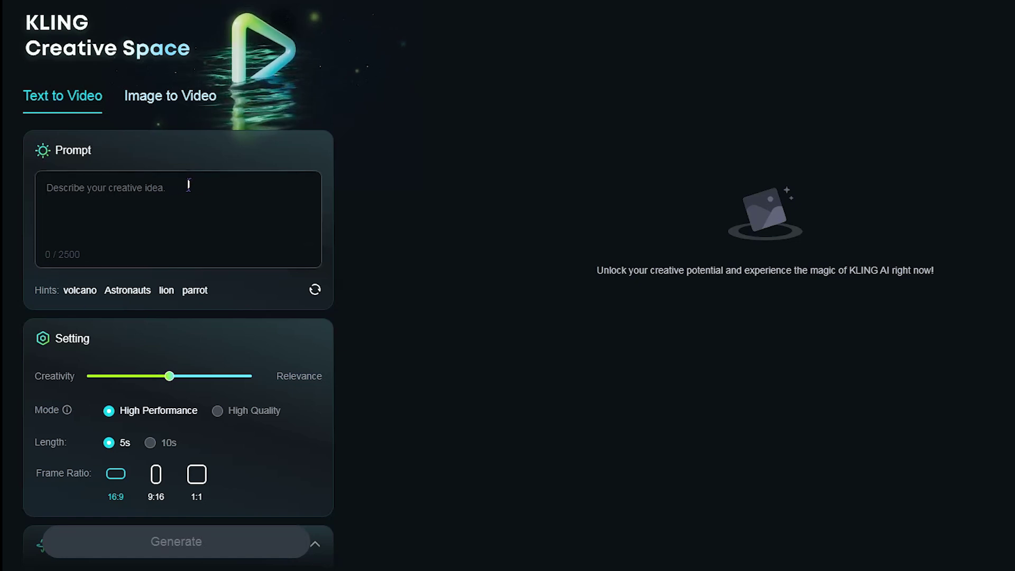
{"action": "left_click", "coordinate": [204, 363]}
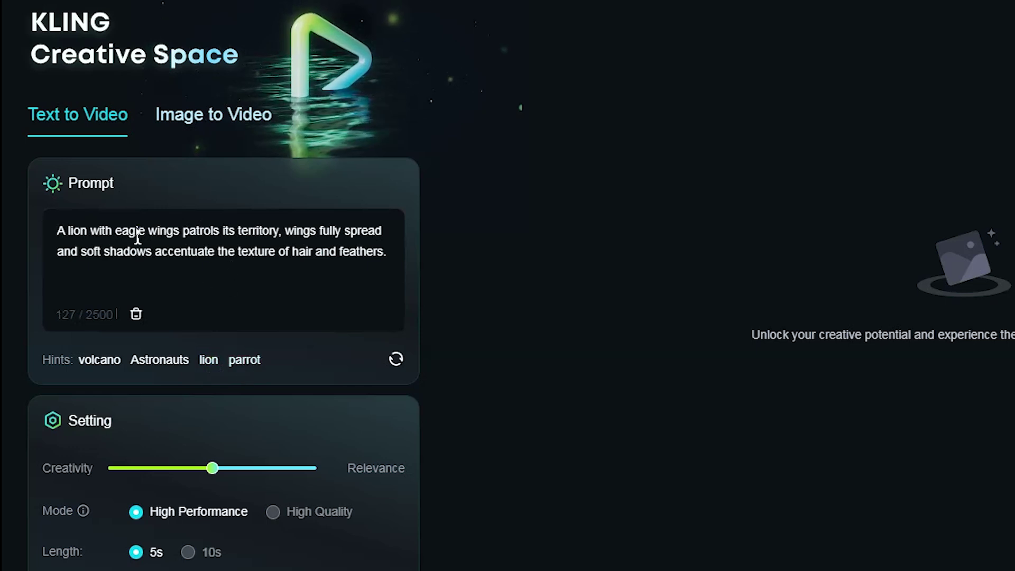
{"action": "left_click", "coordinate": [396, 360]}
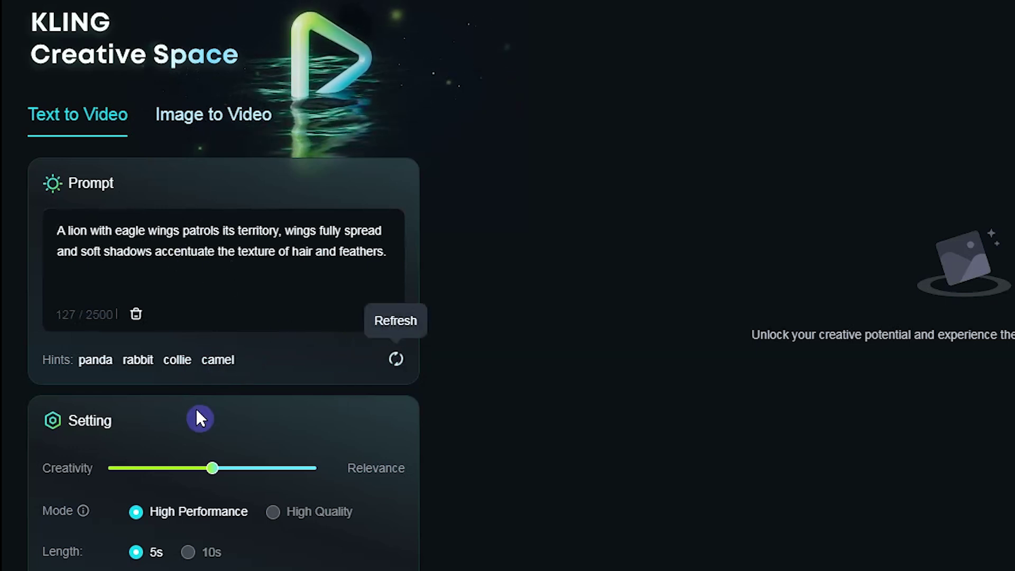
{"action": "left_click", "coordinate": [94, 361]}
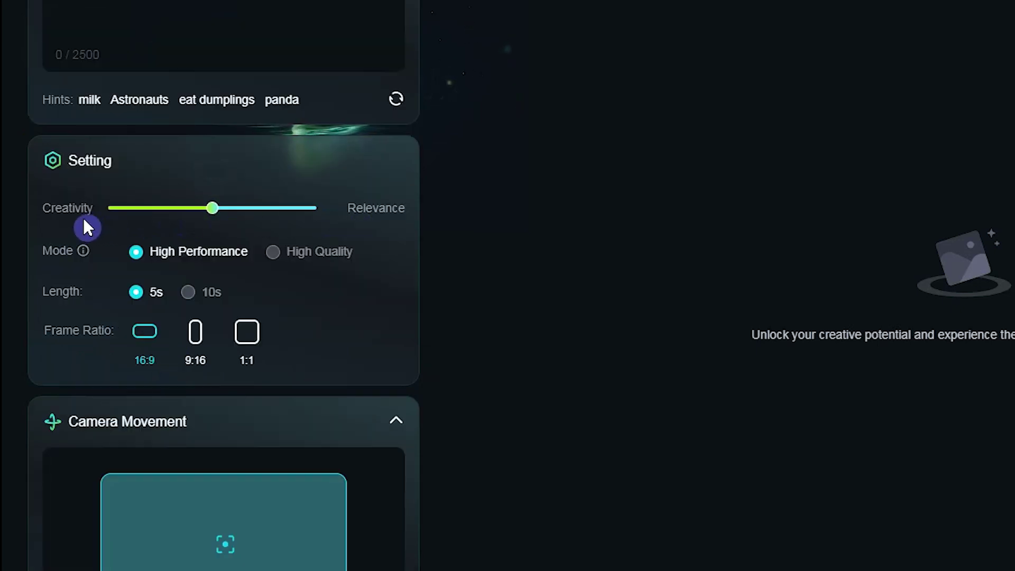
{"action": "left_click_drag", "start_coordinate": [212, 208], "coordinate": [296, 209]}
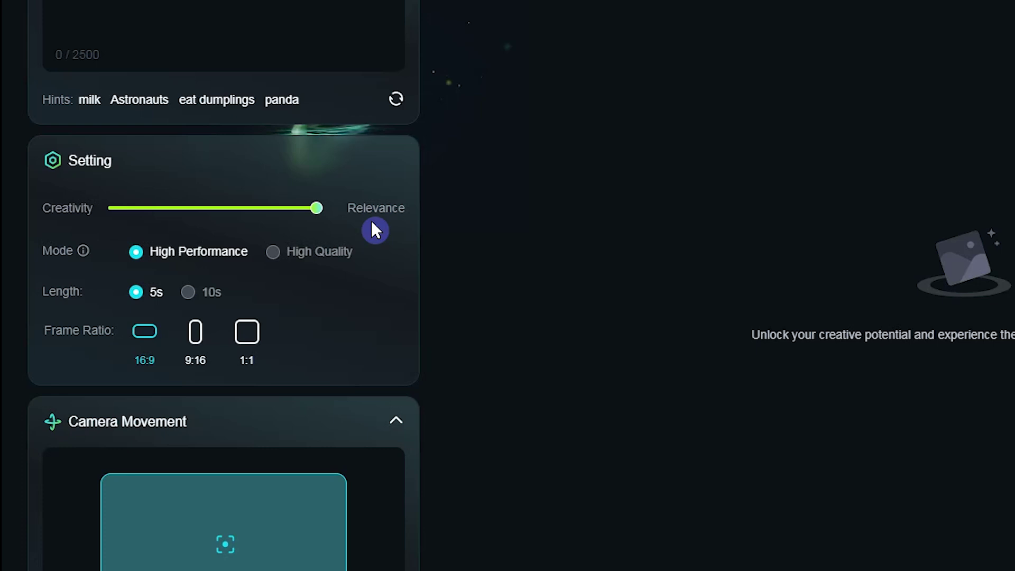
{"action": "left_click_drag", "start_coordinate": [316, 208], "coordinate": [120, 207]}
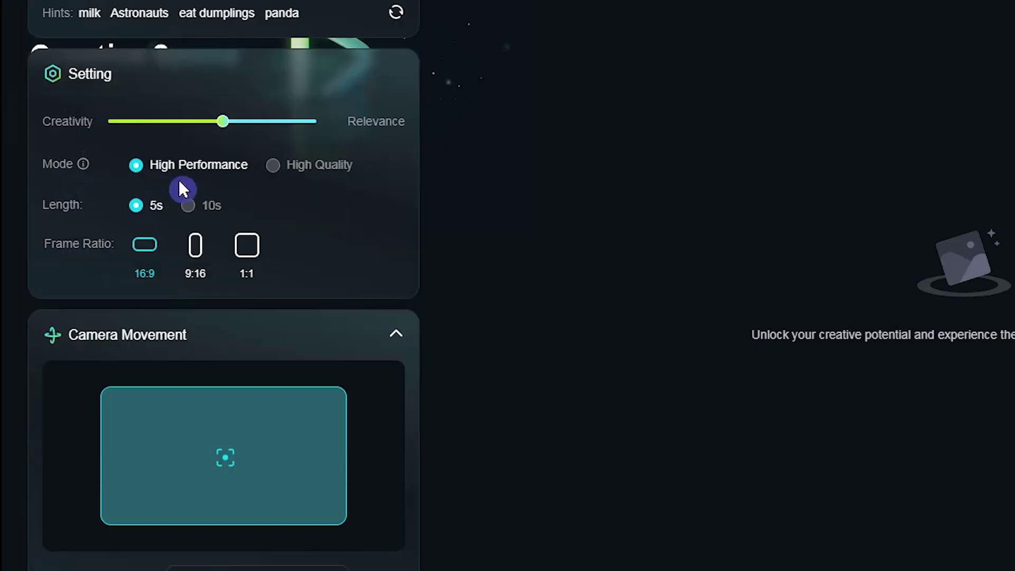
{"action": "scroll", "coordinate": [158, 220], "scroll_direction": "up", "scroll_amount": 2}
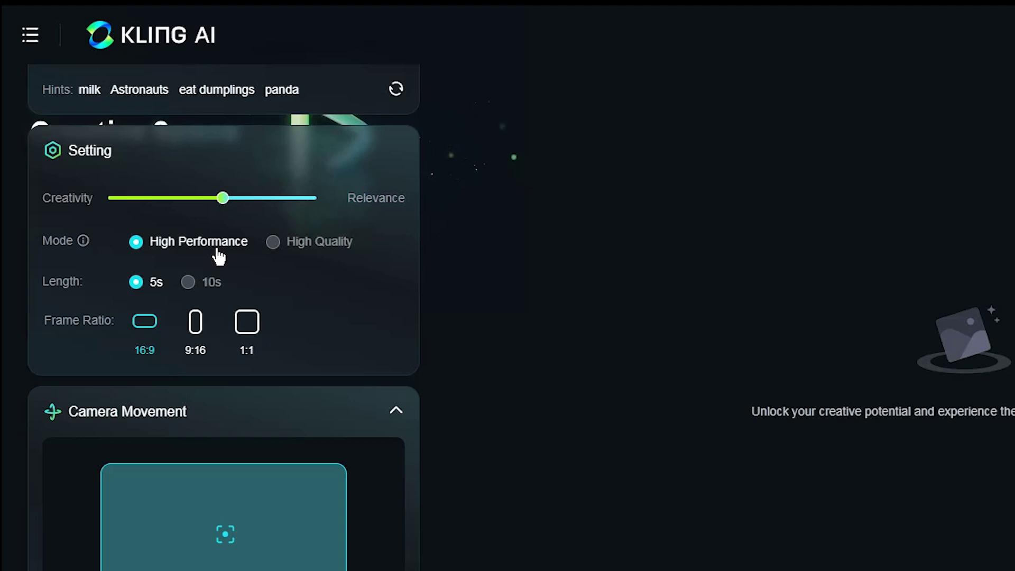
{"action": "mouse_move", "coordinate": [313, 254]}
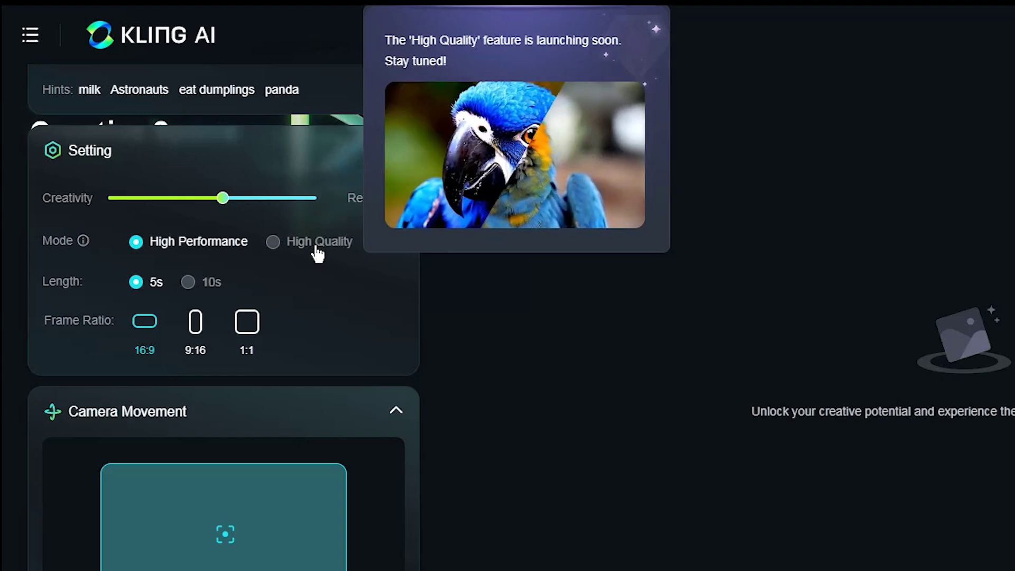
{"action": "scroll", "coordinate": [157, 136], "scroll_direction": "down", "scroll_amount": 3}
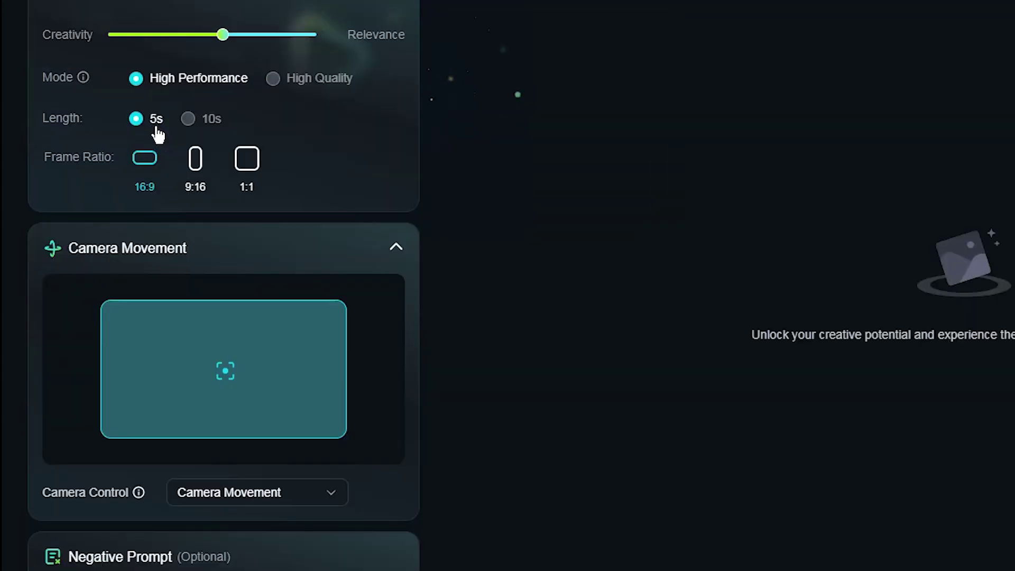
{"action": "mouse_move", "coordinate": [193, 127]}
{"action": "mouse_move", "coordinate": [191, 190]}
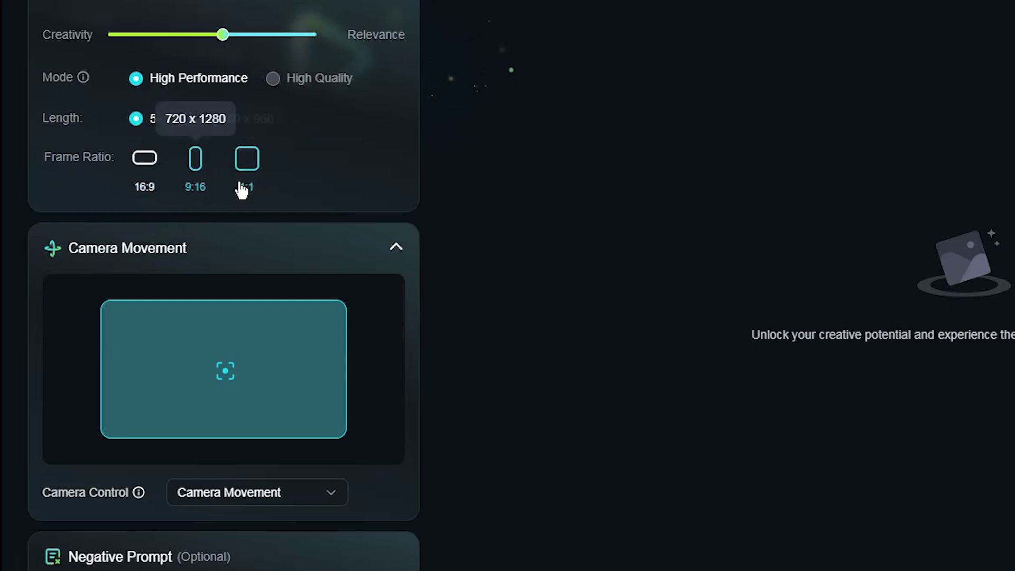
- Set the camera control to Zoom with an amount of 5.4
{"action": "scroll", "coordinate": [299, 457], "scroll_direction": "down", "scroll_amount": 2}
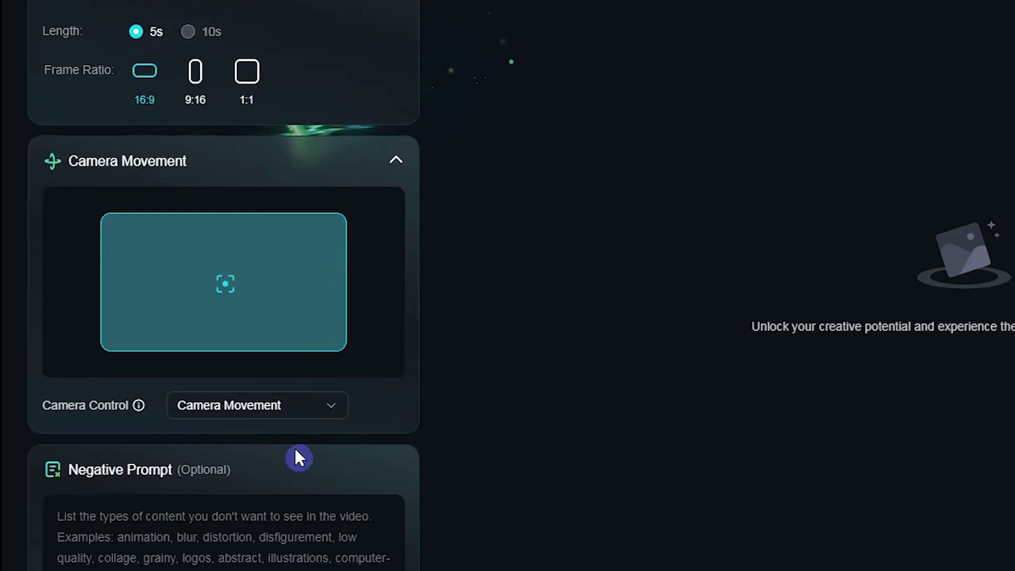
{"action": "scroll", "coordinate": [298, 458], "scroll_direction": "down", "scroll_amount": 2}
{"action": "left_click", "coordinate": [337, 281]}
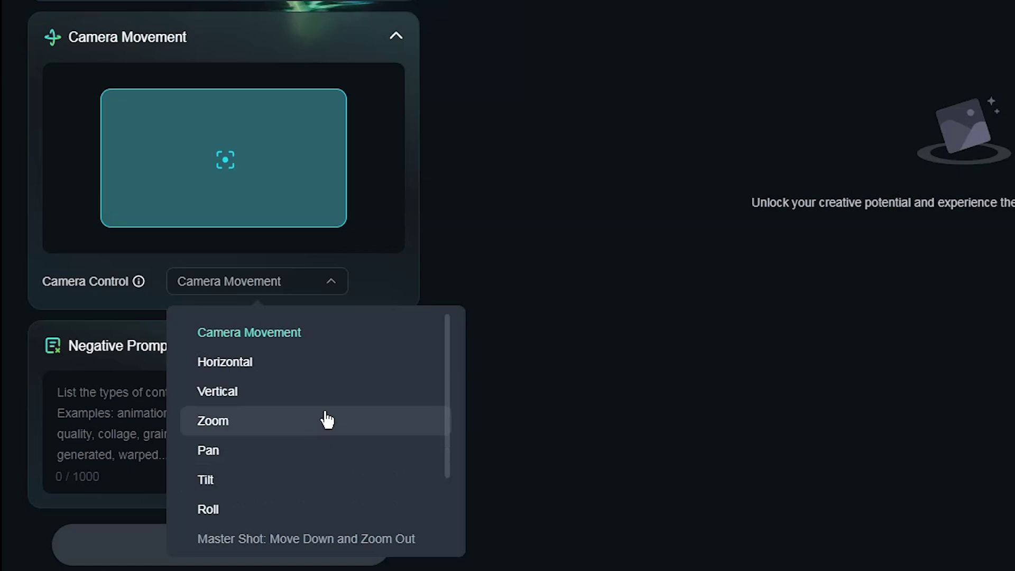
{"action": "scroll", "coordinate": [332, 431], "scroll_direction": "down", "scroll_amount": 2}
{"action": "scroll", "coordinate": [335, 423], "scroll_direction": "up", "scroll_amount": 4}
{"action": "left_click", "coordinate": [336, 548]}
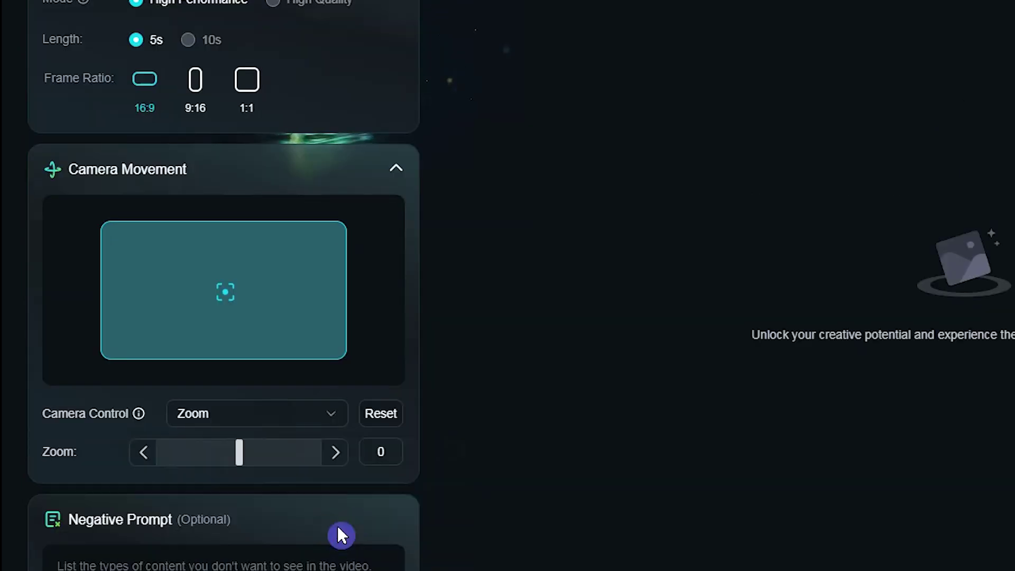
{"action": "mouse_move", "coordinate": [242, 456]}
{"action": "left_mouse_down"}
{"action": "mouse_move", "coordinate": [281, 456]}
{"action": "mouse_move", "coordinate": [242, 452]}
{"action": "left_mouse_up"}
- Paste a negative prompt (low quality, distortion, deformed) and the seaside-fireworks woman prompt
{"action": "scroll", "coordinate": [287, 518], "scroll_direction": "down", "scroll_amount": 3}
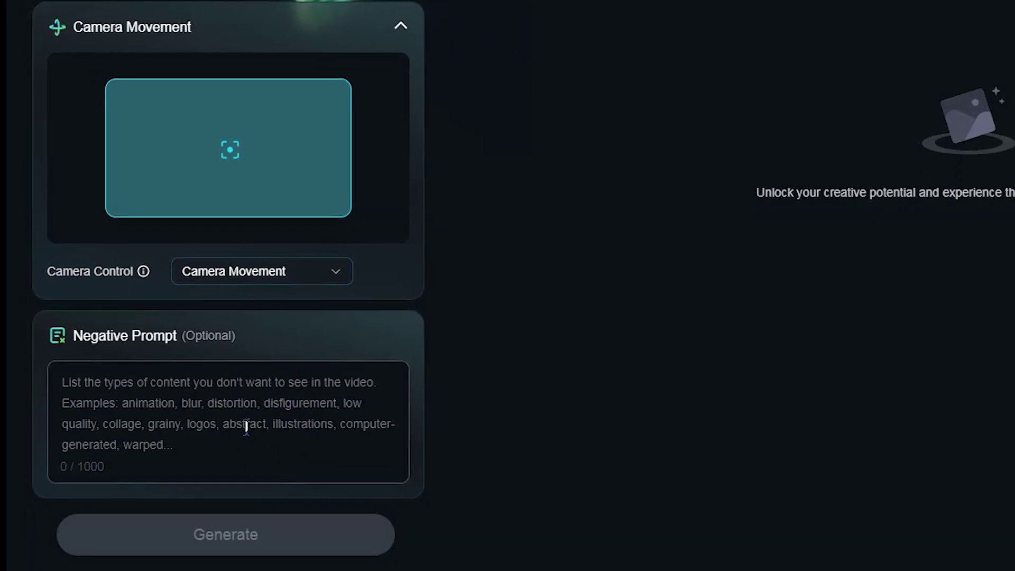
{"action": "type", "text": "low quality, low res, distortion, bad anatomy, deformed"}
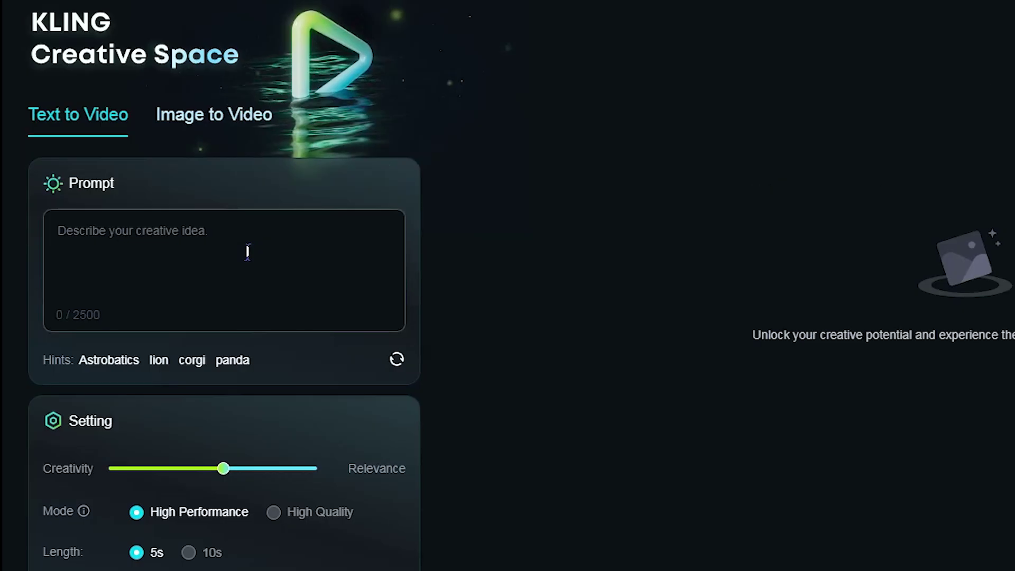
{"action": "left_click", "coordinate": [247, 251]}
{"action": "type", "text": "young woman with brown hair blowing in the wind and white dress sitting on top of a hill facing the sea and watching fireworks in the sky, bright moonlight, realistic"}
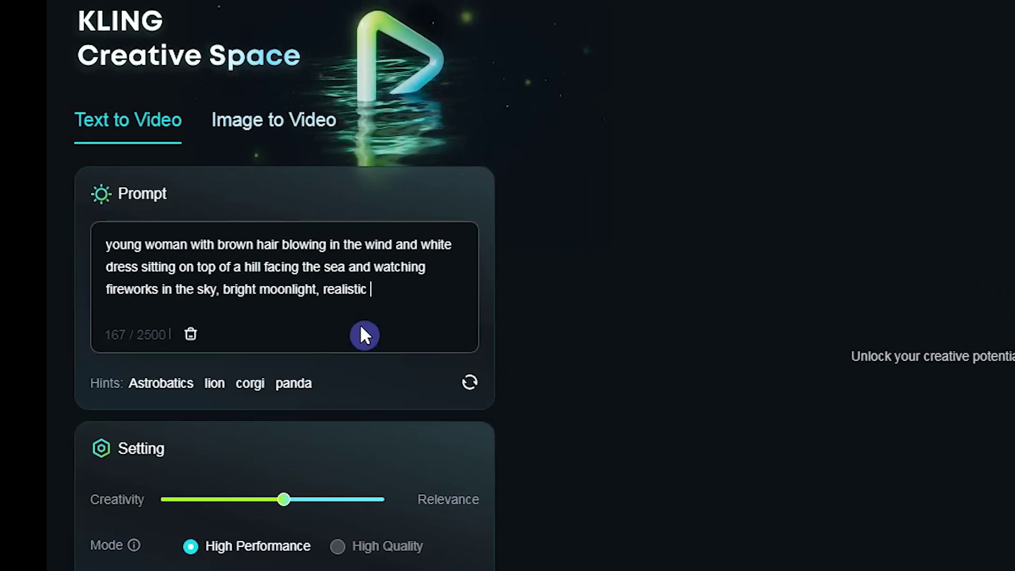
{"action": "scroll", "coordinate": [268, 320], "scroll_direction": "down", "scroll_amount": 3}
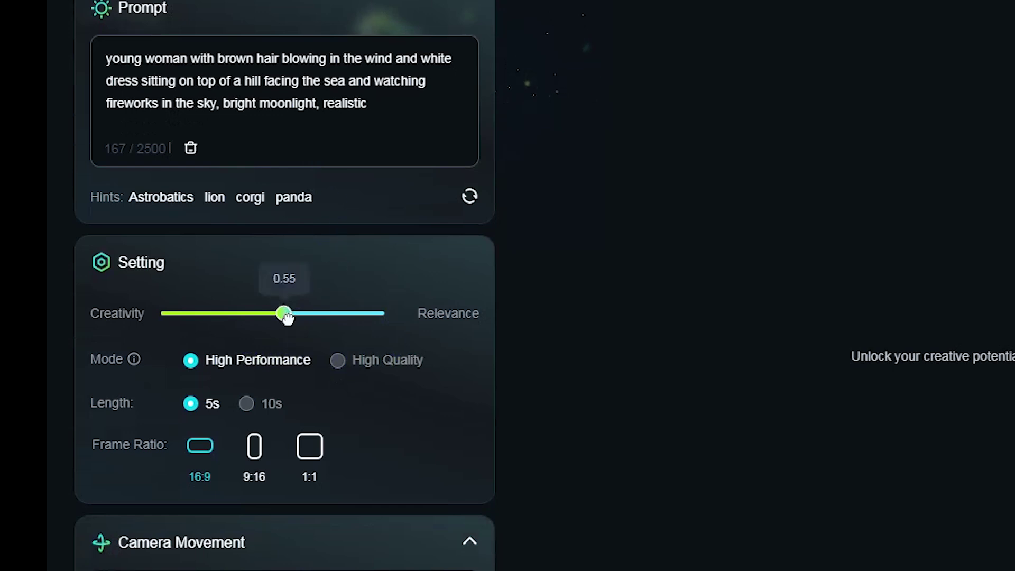
- Raise creativity to 0.7 and generate the 5s 16:9 fireworks video for 10 credits
{"action": "left_click_drag", "start_coordinate": [286, 318], "coordinate": [318, 314]}
{"action": "scroll", "coordinate": [449, 414], "scroll_direction": "down", "scroll_amount": 5}
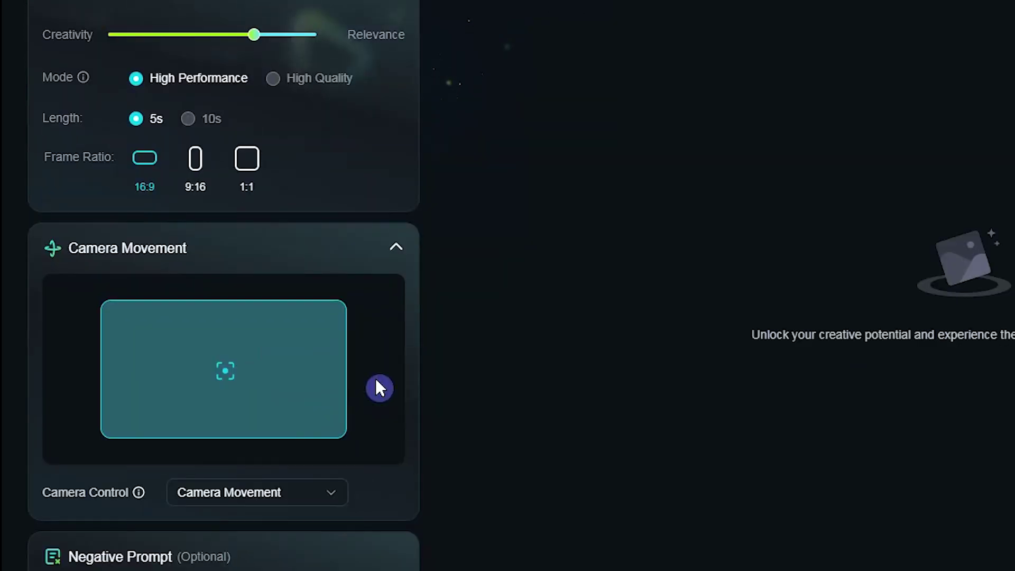
{"action": "scroll", "coordinate": [380, 387], "scroll_direction": "up", "scroll_amount": 6}
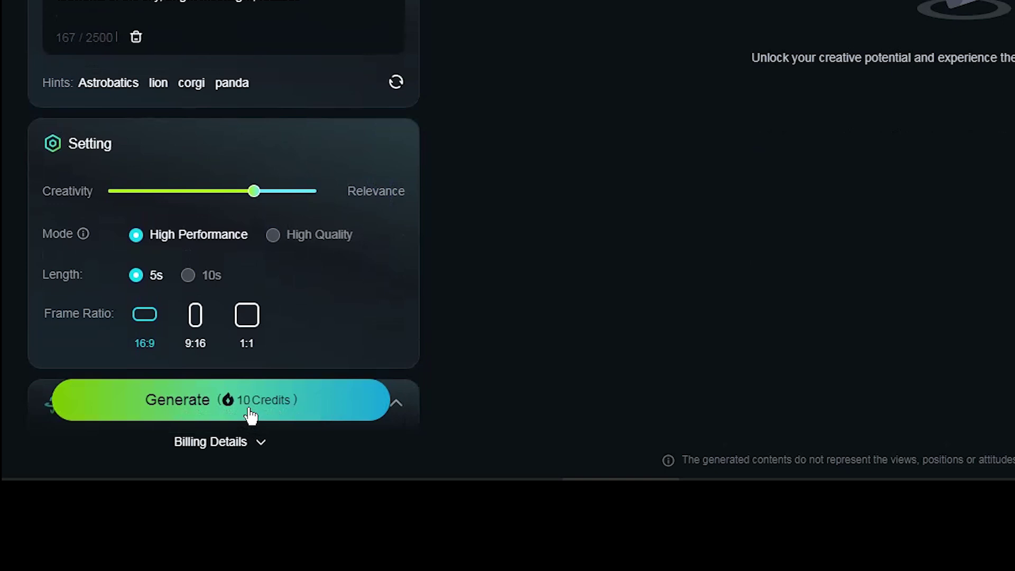
{"action": "left_click", "coordinate": [314, 399]}
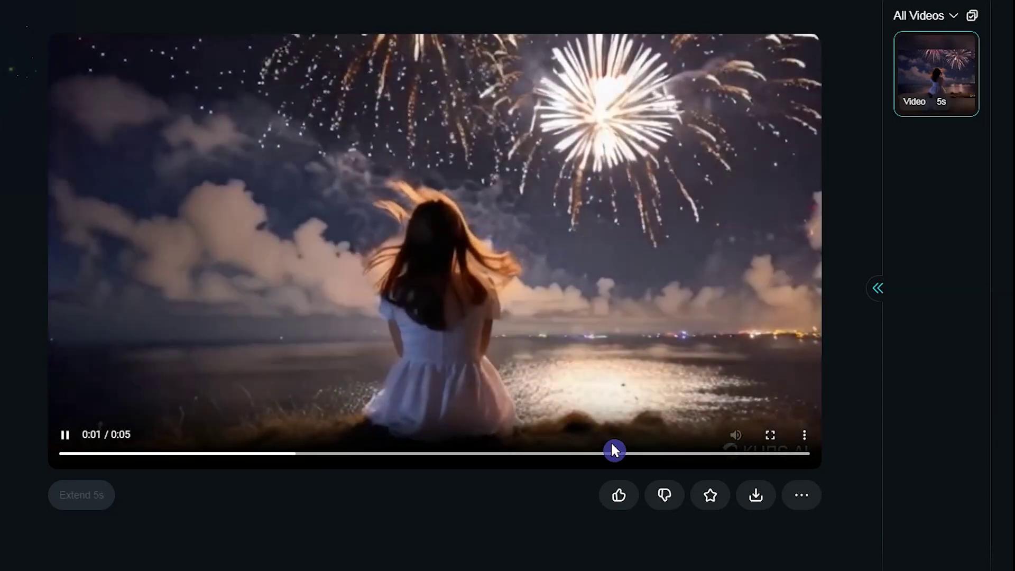
- Add the finished fireworks video to favourites from its extra-actions menu
{"action": "left_click", "coordinate": [802, 503]}
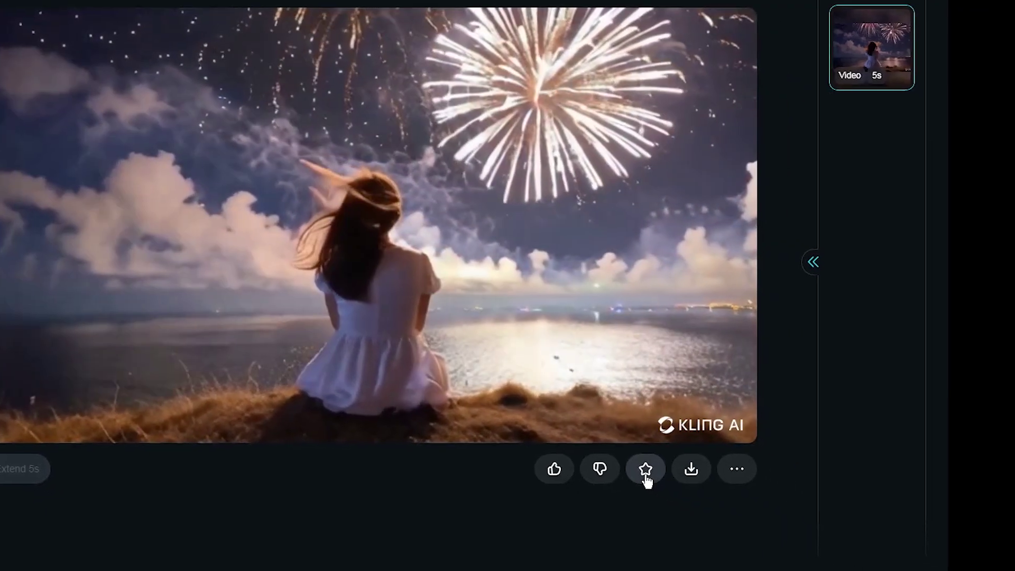
{"action": "left_click", "coordinate": [645, 471]}
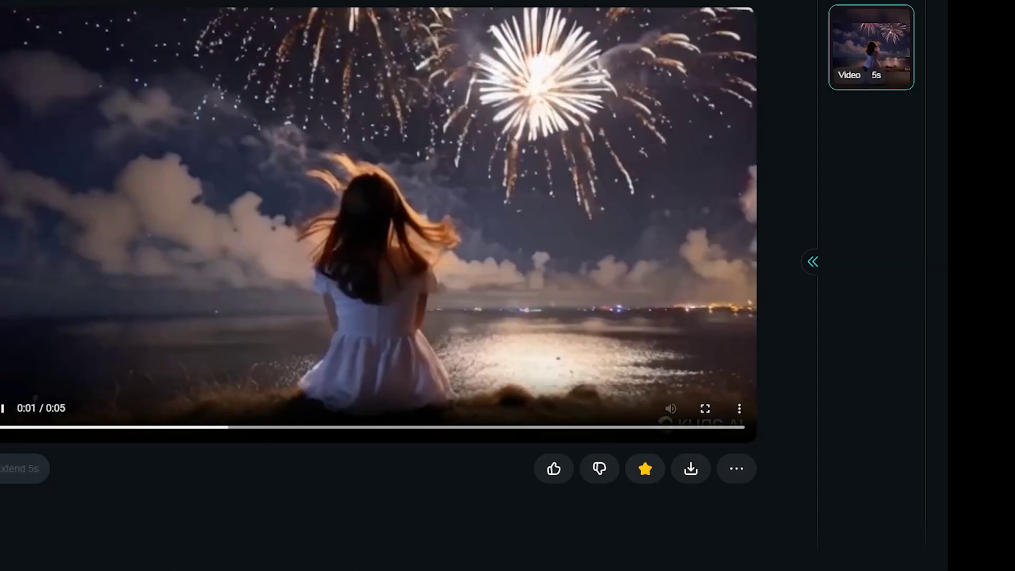
{"action": "mouse_move", "coordinate": [21, 474]}
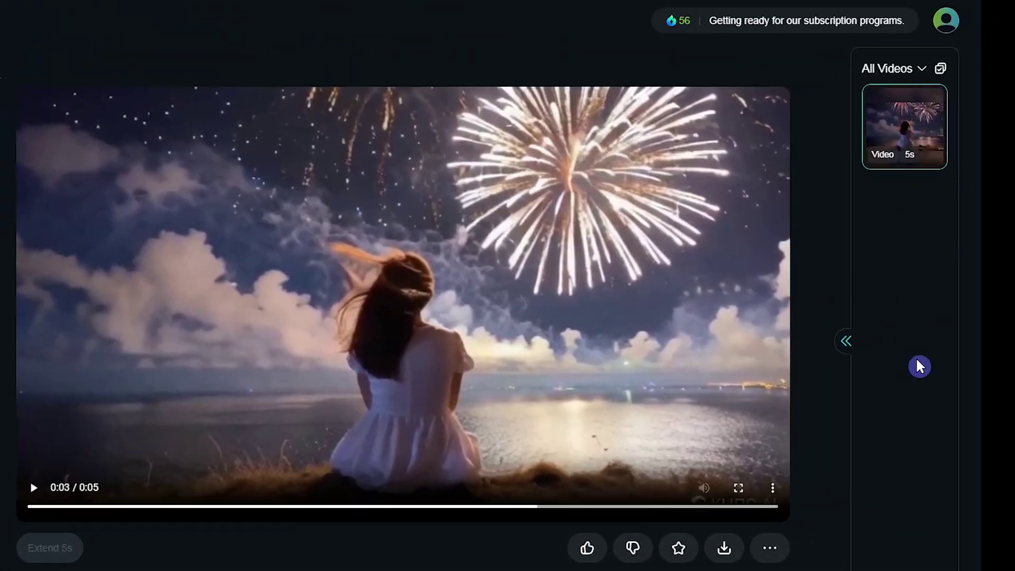
- Expand the All Videos panel listing every generated clip
{"action": "left_click", "coordinate": [847, 341]}
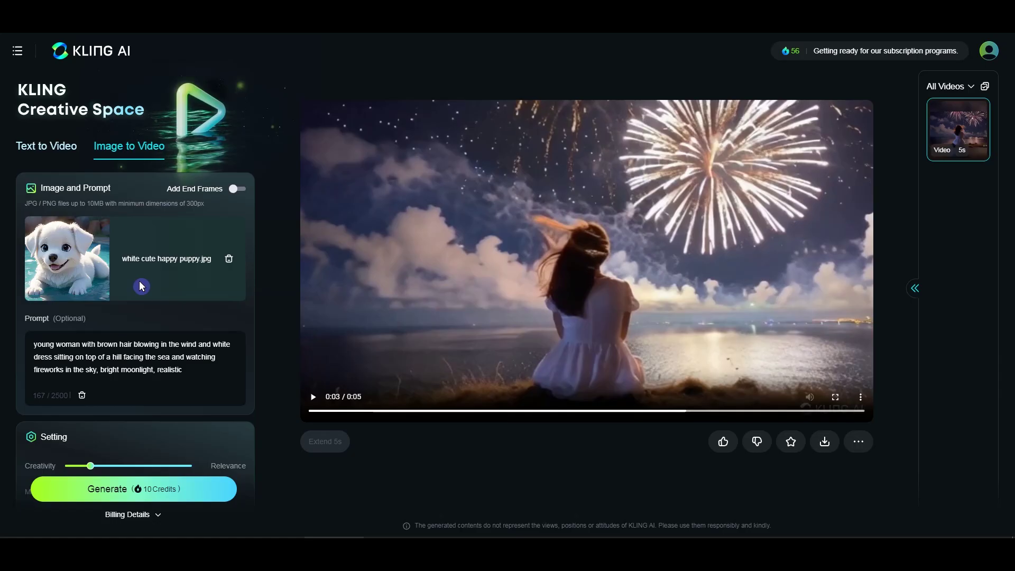
- Replace the prompt with 'cute puppy playing in the water, animation style'
{"action": "left_click_drag", "start_coordinate": [195, 321], "coordinate": [29, 295]}
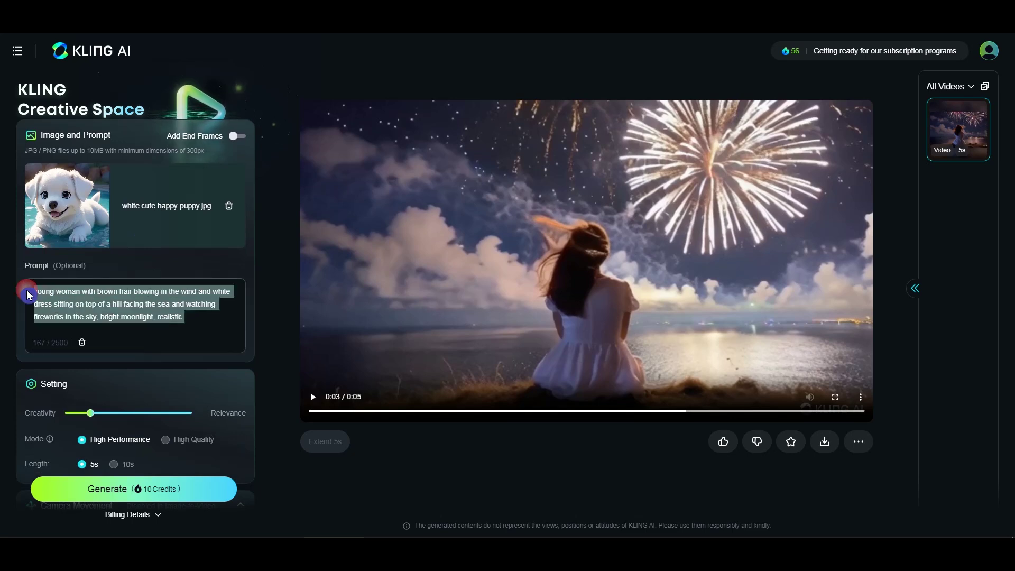
{"action": "key", "text": "BackSpace"}
{"action": "left_click", "coordinate": [62, 277]}
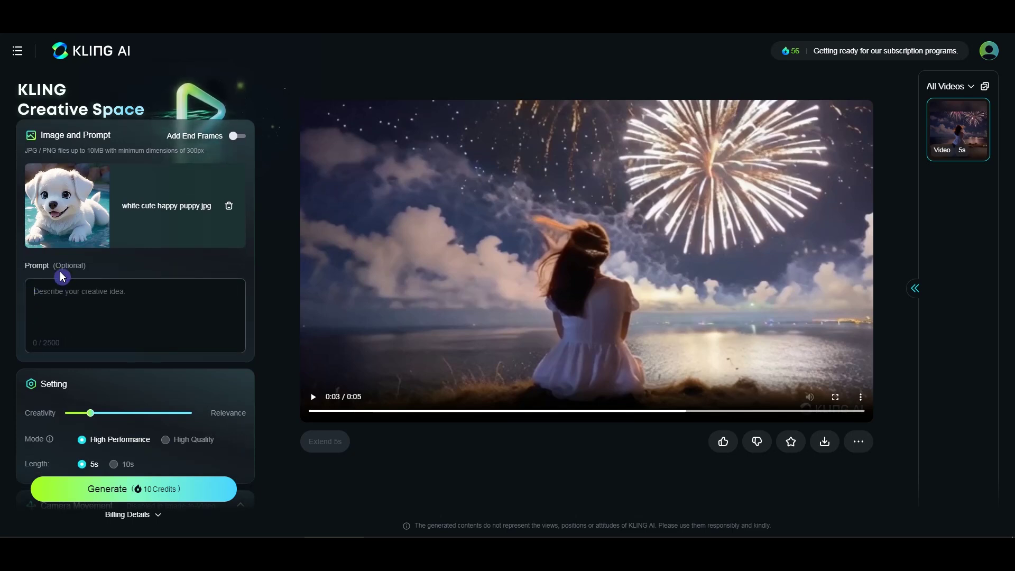
{"action": "type", "text": "cute puppy playing"}
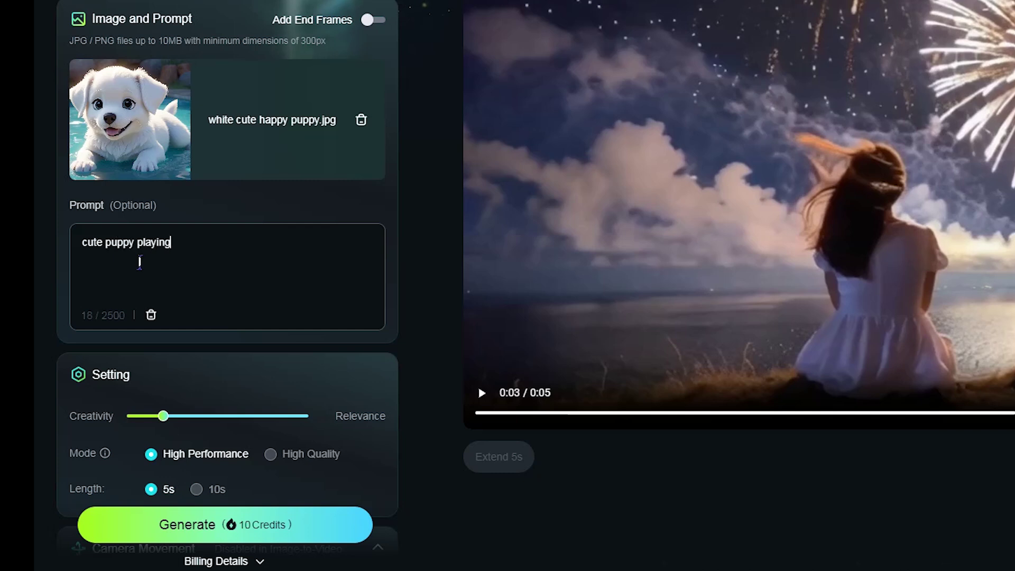
{"action": "type", "text": " in the water, animation style"}
- Drop creativity to 0, clear the negative prompt, and generate the puppy video
{"action": "scroll", "coordinate": [212, 317], "scroll_direction": "down", "scroll_amount": 3}
{"action": "left_click_drag", "start_coordinate": [163, 263], "coordinate": [129, 263]}
{"action": "scroll", "coordinate": [221, 307], "scroll_direction": "down", "scroll_amount": 4}
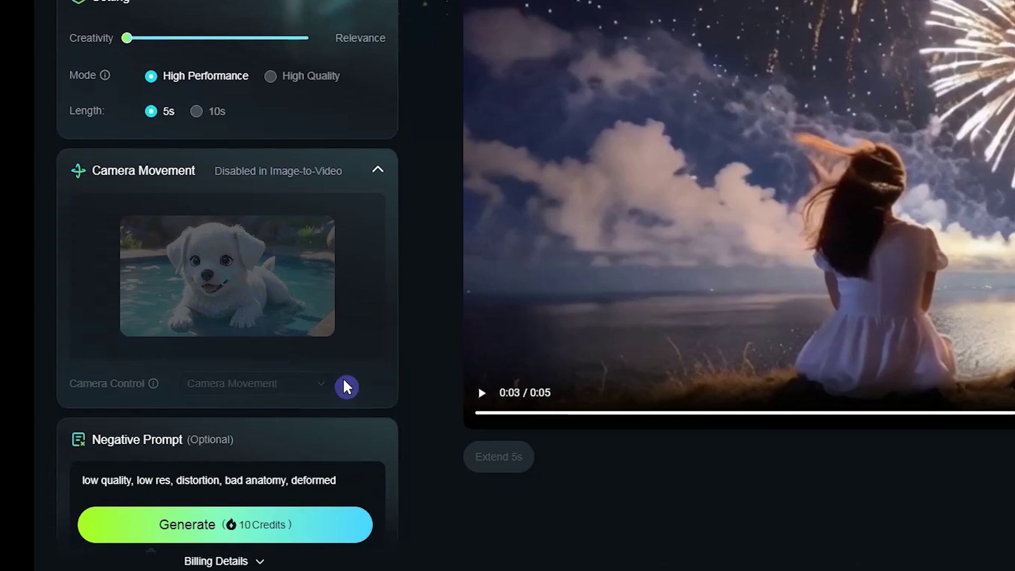
{"action": "scroll", "coordinate": [343, 377], "scroll_direction": "down", "scroll_amount": 2}
{"action": "left_click", "coordinate": [152, 465]}
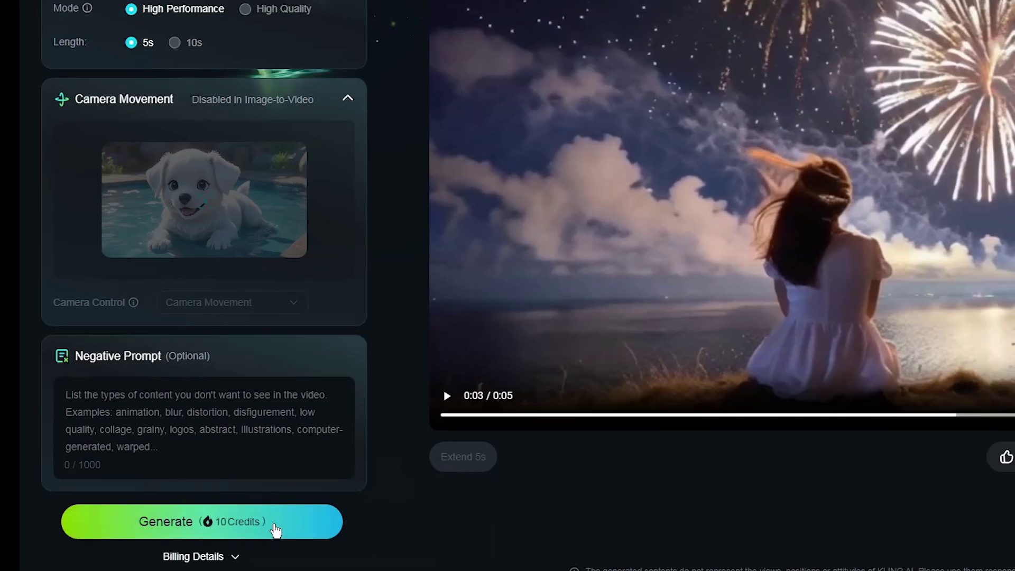
{"action": "left_click", "coordinate": [299, 528]}
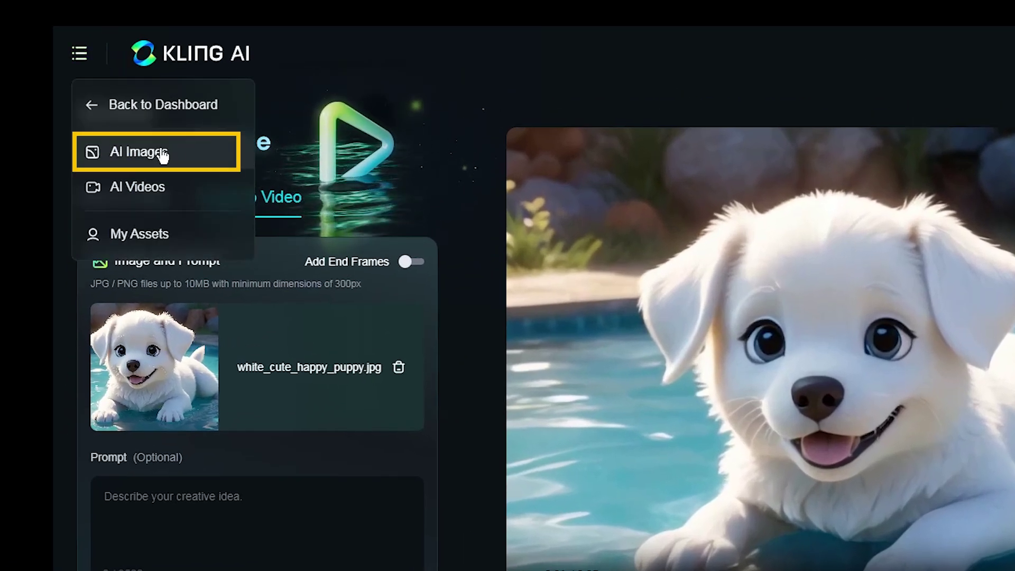
- Open AI Images, load the Beautiful Girl hint, pick 16:9, and raise the image count to 8
{"action": "left_click", "coordinate": [180, 153]}
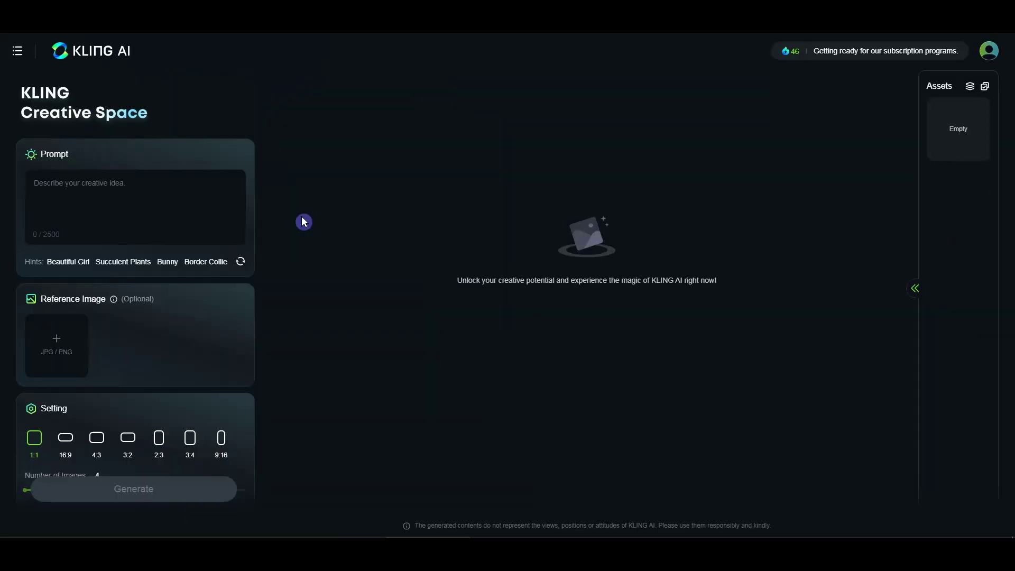
{"action": "left_click", "coordinate": [182, 200]}
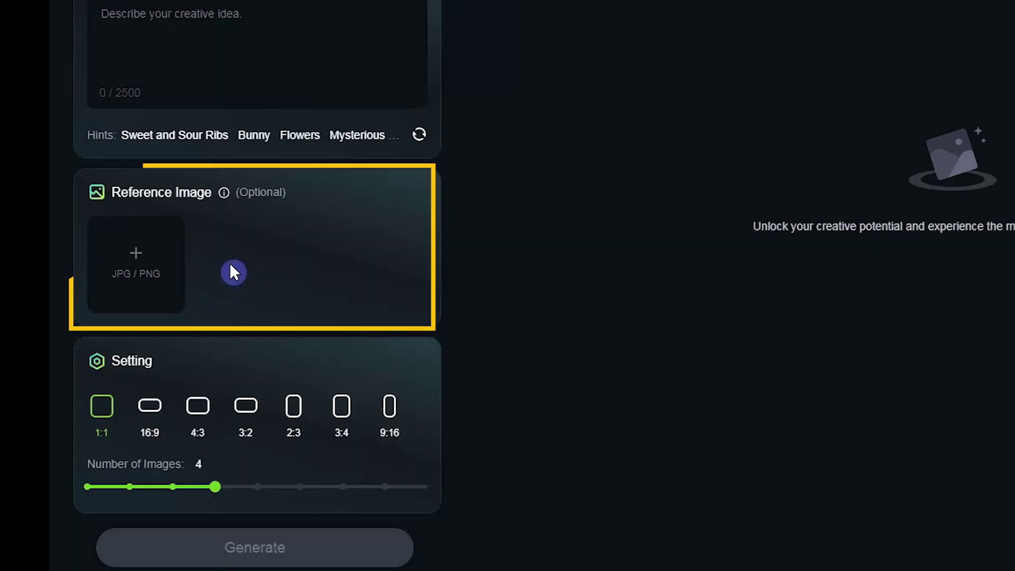
{"action": "left_click", "coordinate": [136, 259]}
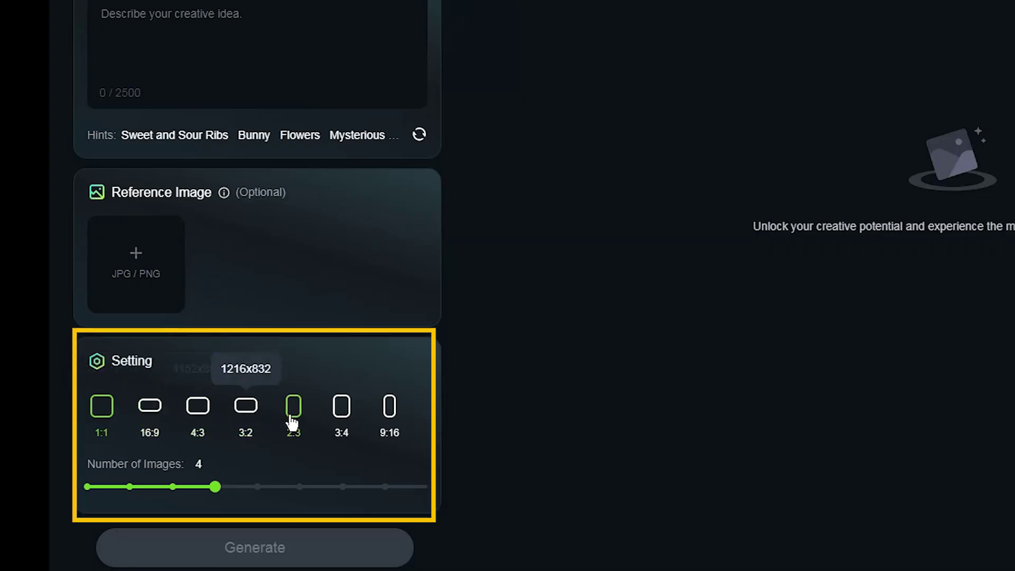
{"action": "left_click", "coordinate": [149, 406]}
{"action": "left_click_drag", "start_coordinate": [214, 487], "coordinate": [434, 494]}
- Paste the silver-haired woman in a blue dress description into the prompt
{"action": "scroll", "coordinate": [315, 74], "scroll_direction": "up", "scroll_amount": 1}
{"action": "left_click", "coordinate": [315, 75]}
{"action": "type", "text": "a beautiful young woman with short wavy silver hair and blue eyes, wearing blue dress, mysterious jungle, ultra-realistic, 16K, best quality, captivating lighting"}
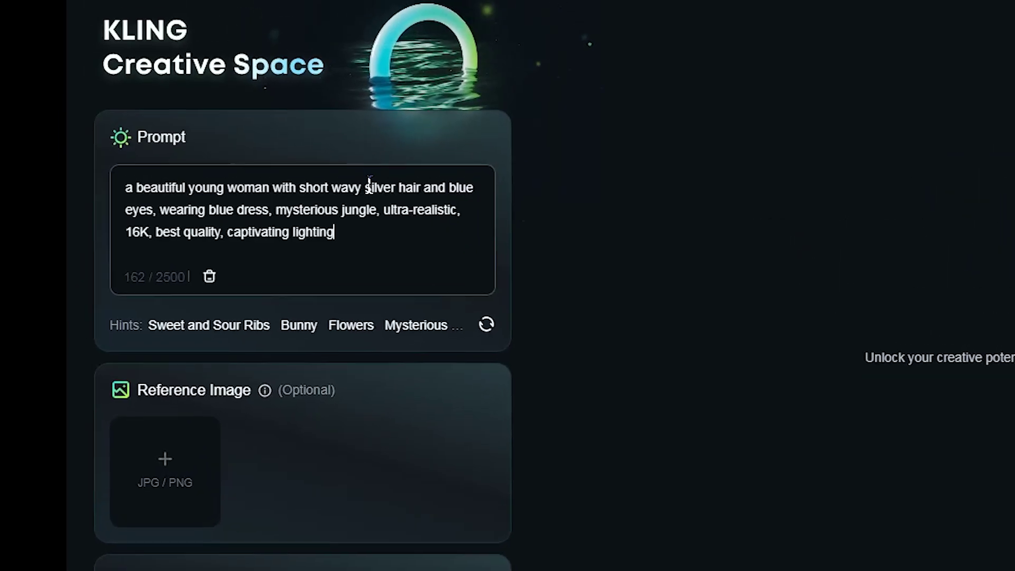
- Set the number of images to 3 and generate the silver-haired portraits
{"action": "scroll", "coordinate": [383, 271], "scroll_direction": "down", "scroll_amount": 5}
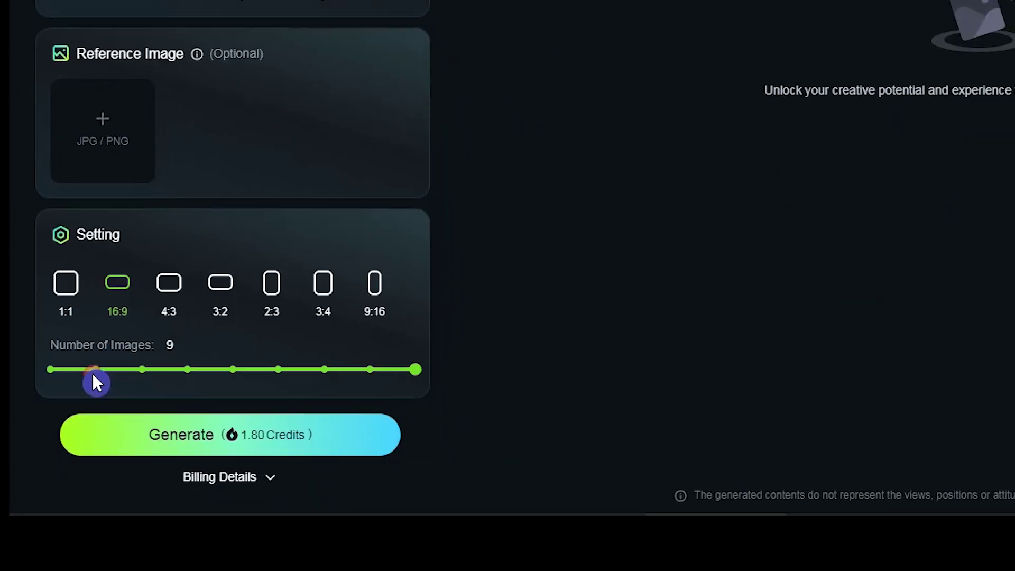
{"action": "left_click", "coordinate": [93, 365]}
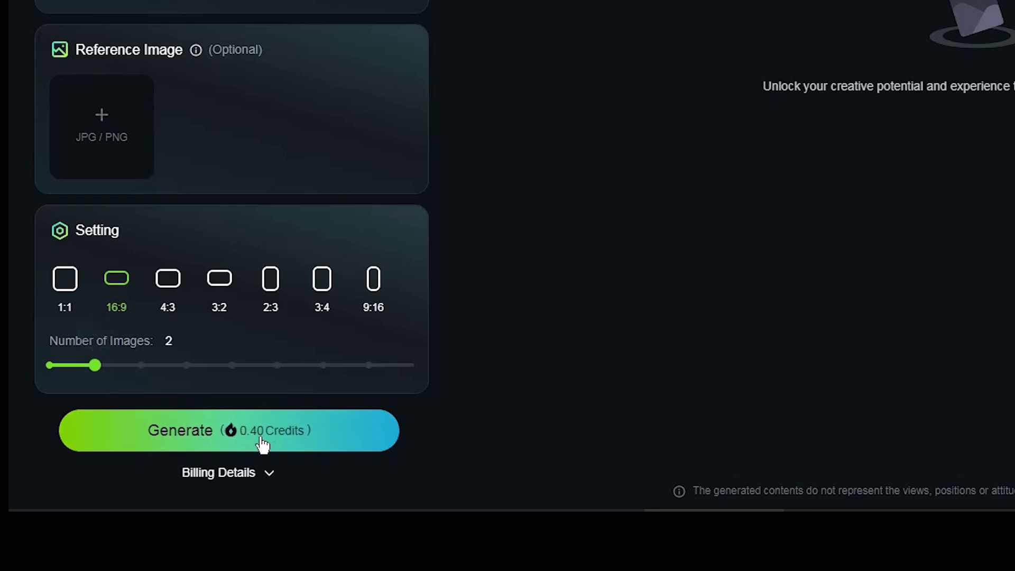
{"action": "mouse_move", "coordinate": [97, 367]}
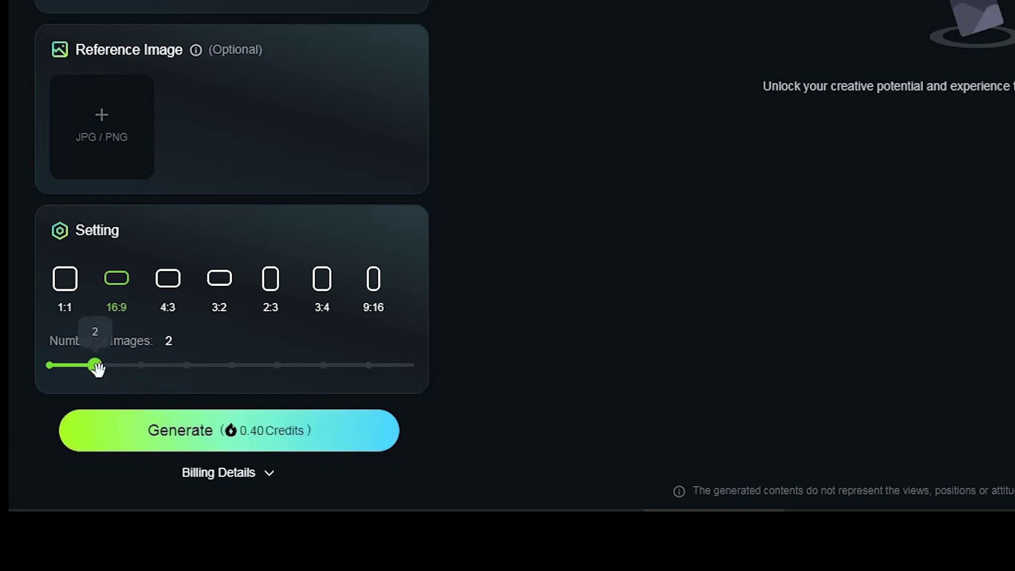
{"action": "left_click", "coordinate": [140, 365]}
{"action": "left_click", "coordinate": [238, 430]}
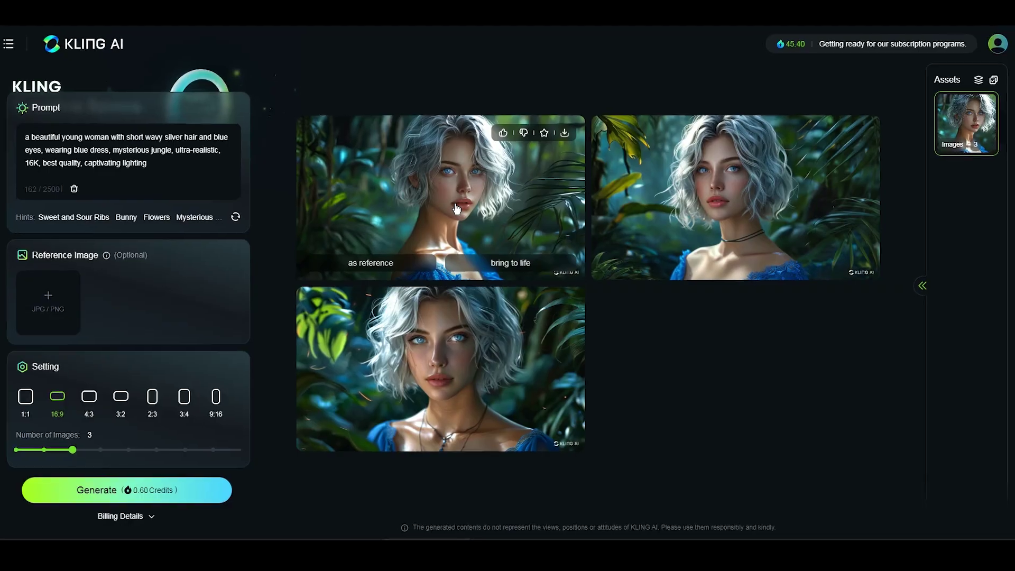
- Browse three silver-haired portraits full size, then load the Mysterious witch-casting-magic example prompt
{"action": "left_click", "coordinate": [446, 165]}
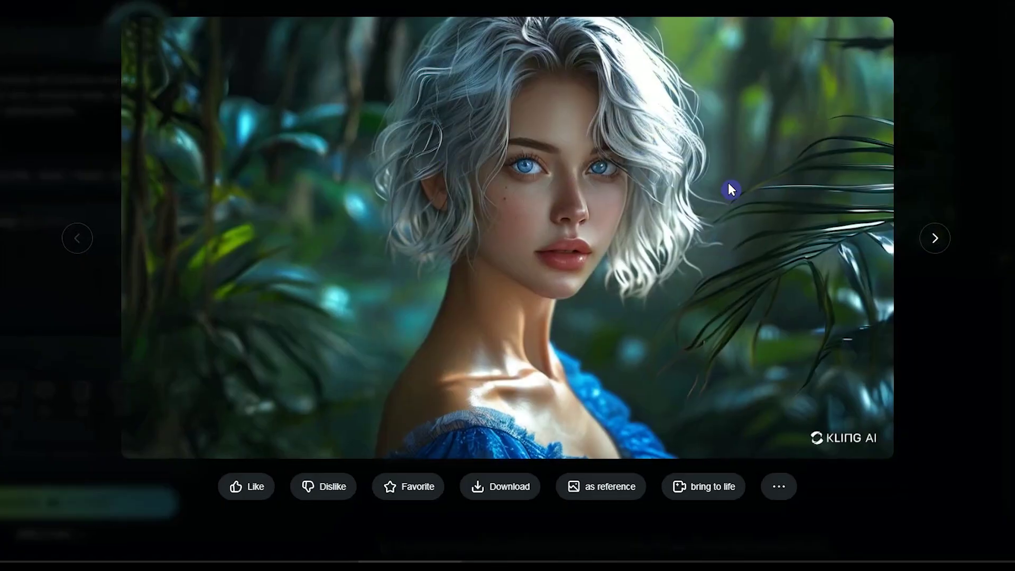
{"action": "left_click", "coordinate": [935, 239]}
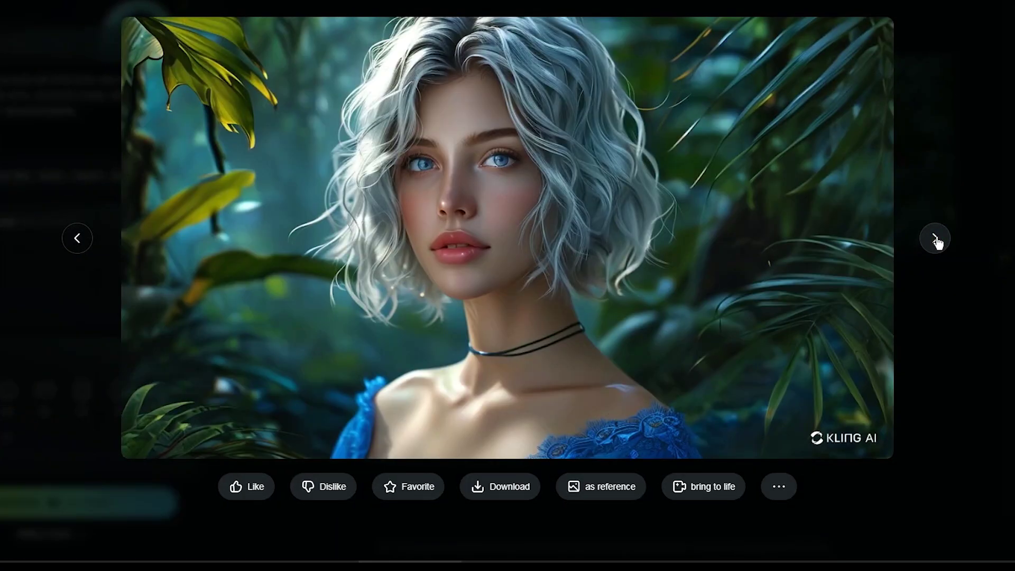
{"action": "left_click", "coordinate": [936, 241]}
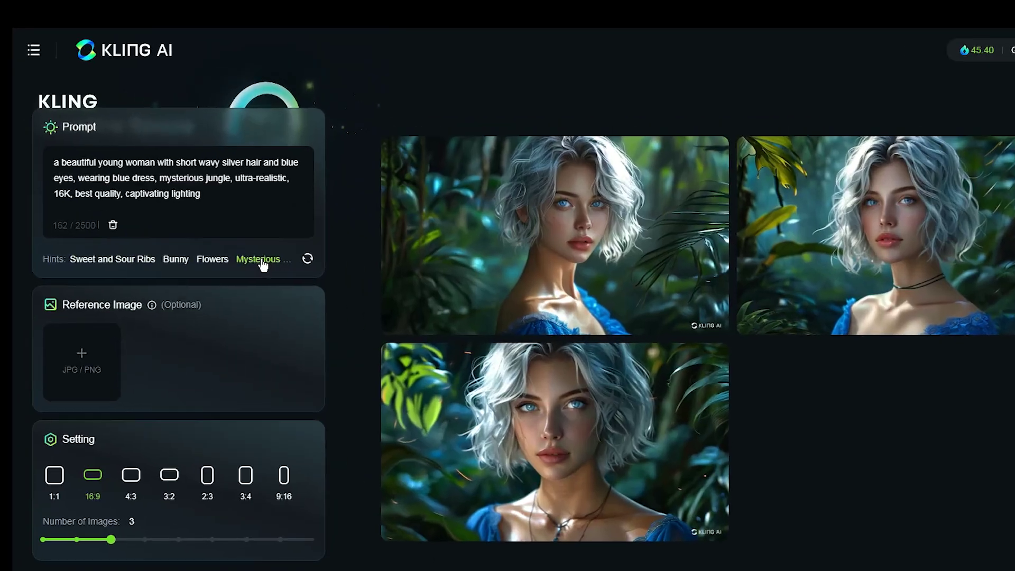
{"action": "left_click", "coordinate": [262, 259]}
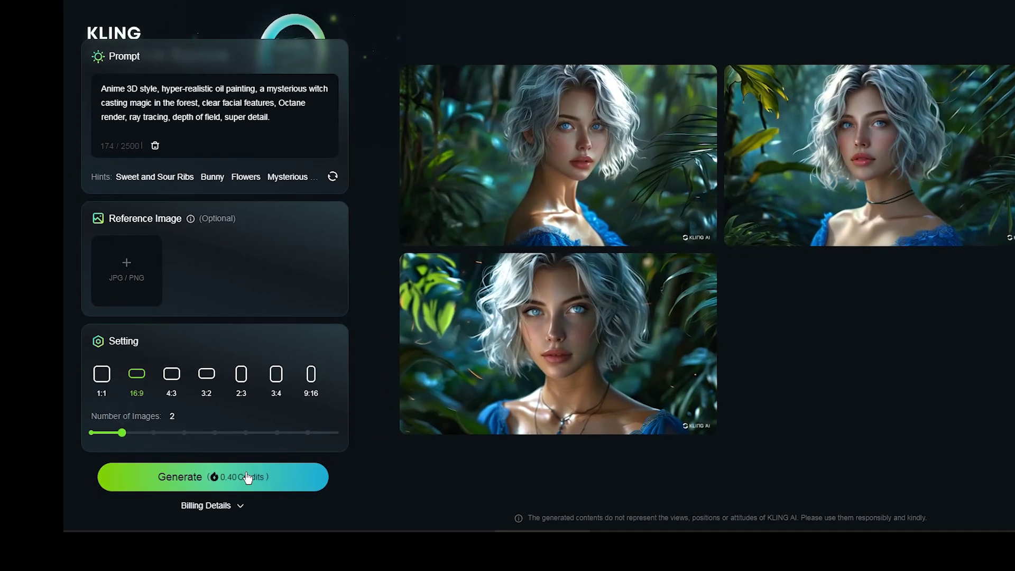
- Generate two 16:9 witch-in-the-forest images and view each one full size
{"action": "left_click", "coordinate": [214, 479]}
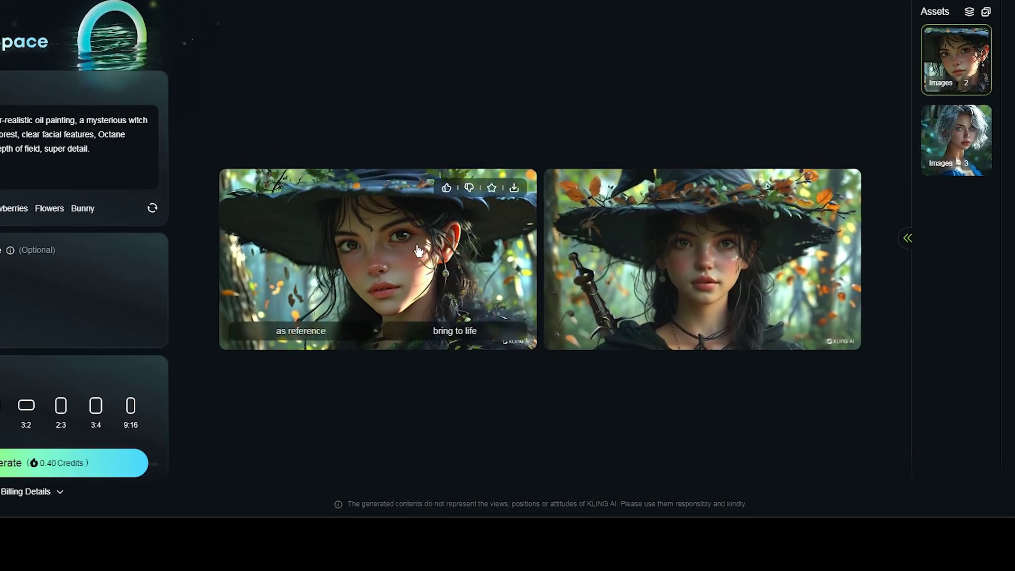
{"action": "left_click", "coordinate": [423, 275]}
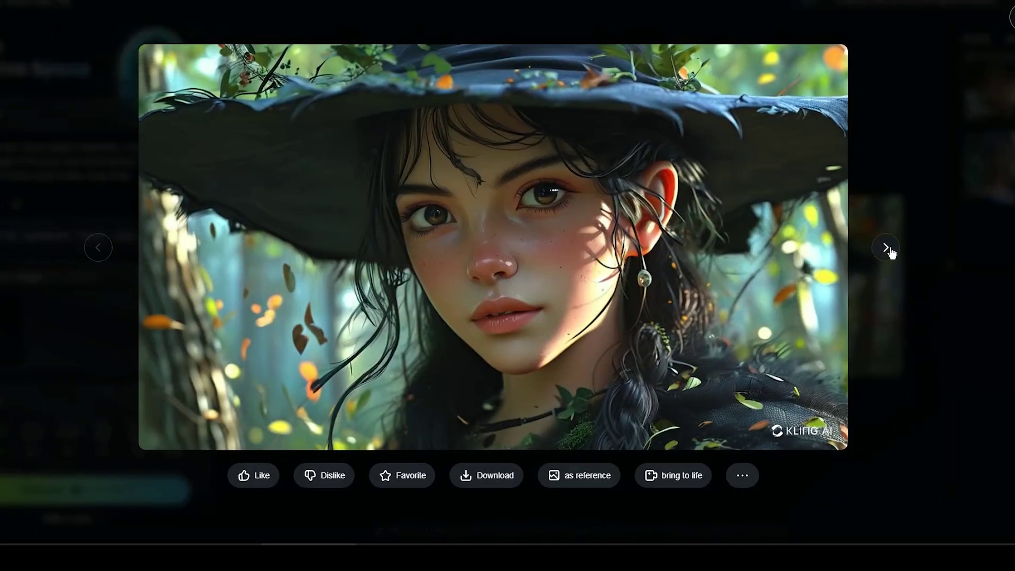
{"action": "left_click", "coordinate": [888, 249]}
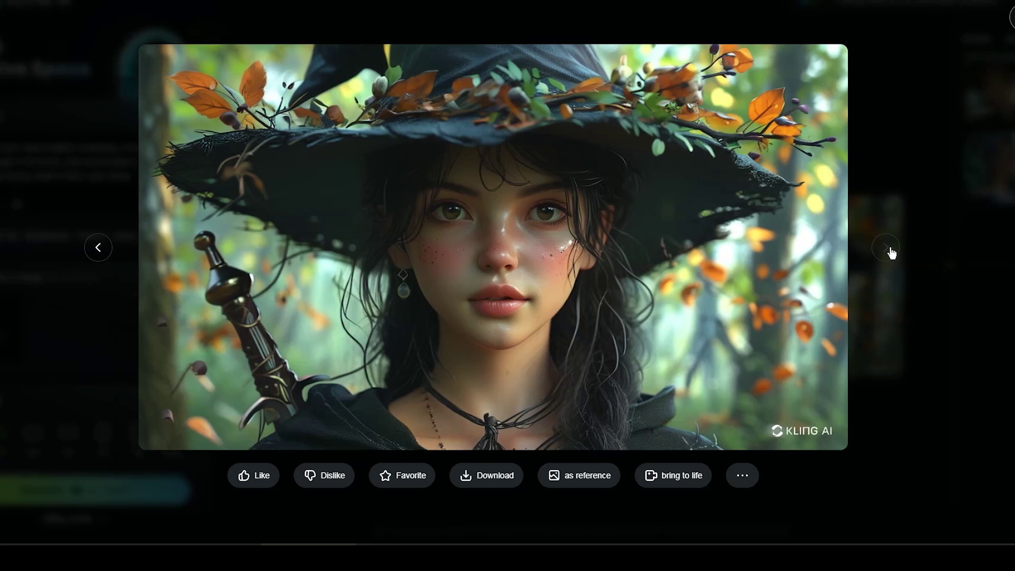
{"action": "left_click", "coordinate": [985, 109]}
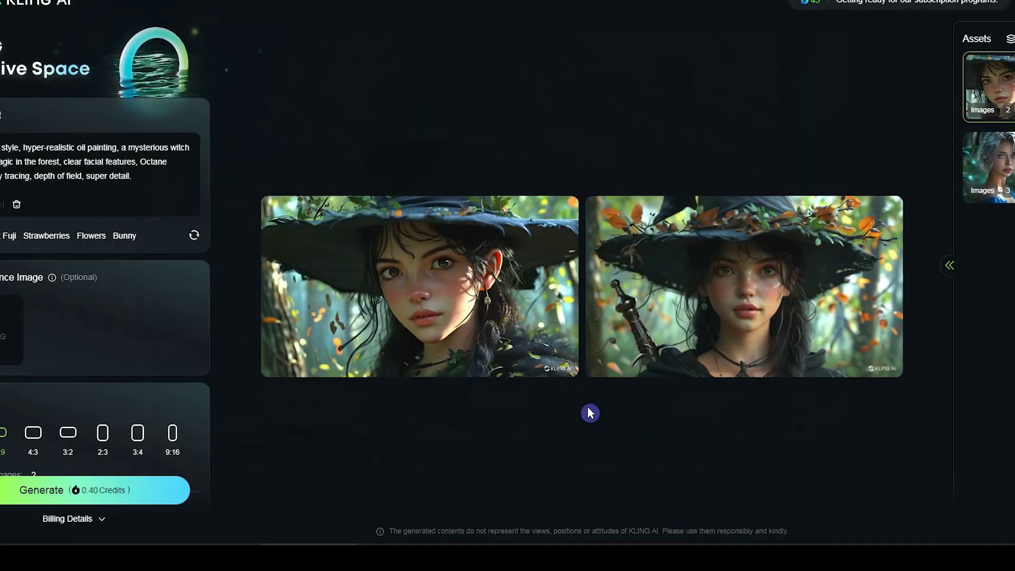